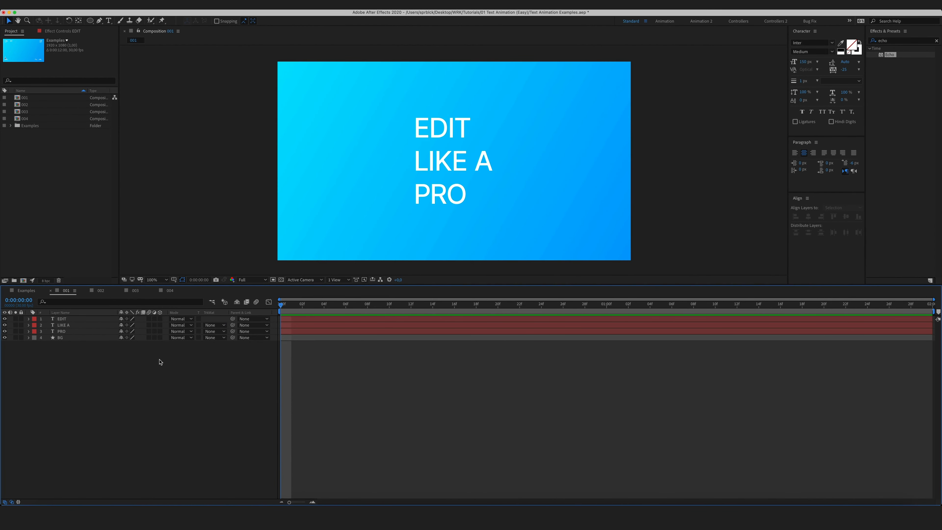
{"action": "left_click", "coordinate": [62, 320]}
{"action": "left_click", "coordinate": [63, 325]}
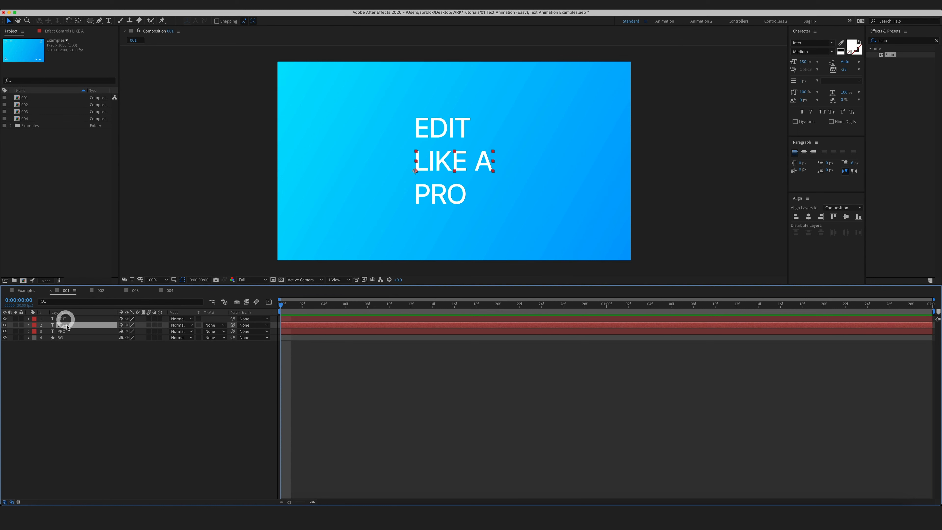
{"action": "left_click", "coordinate": [63, 331]}
{"action": "left_click", "coordinate": [85, 358]}
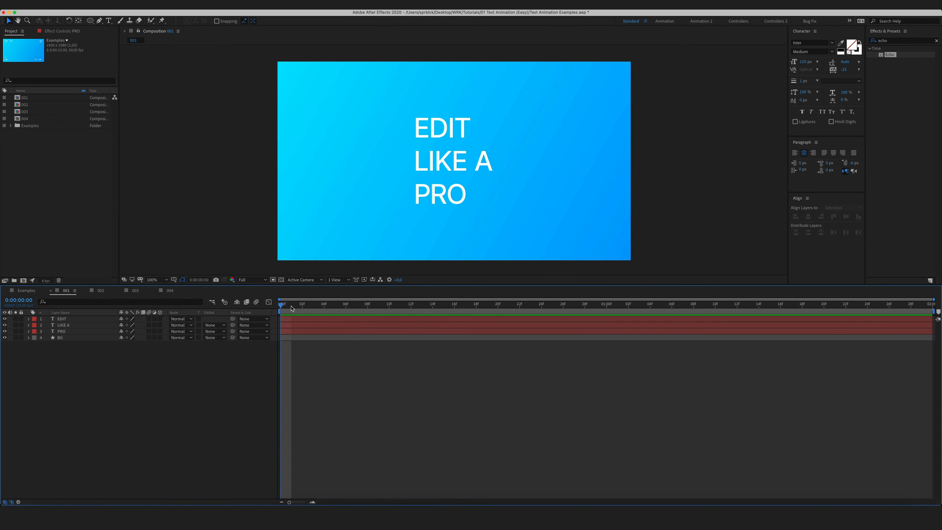
Add position and opacity keyframes at 1 second to the EDIT, LIKE A and PRO text layers.
{"action": "left_click_drag", "start_coordinate": [281, 306], "coordinate": [606, 326]}
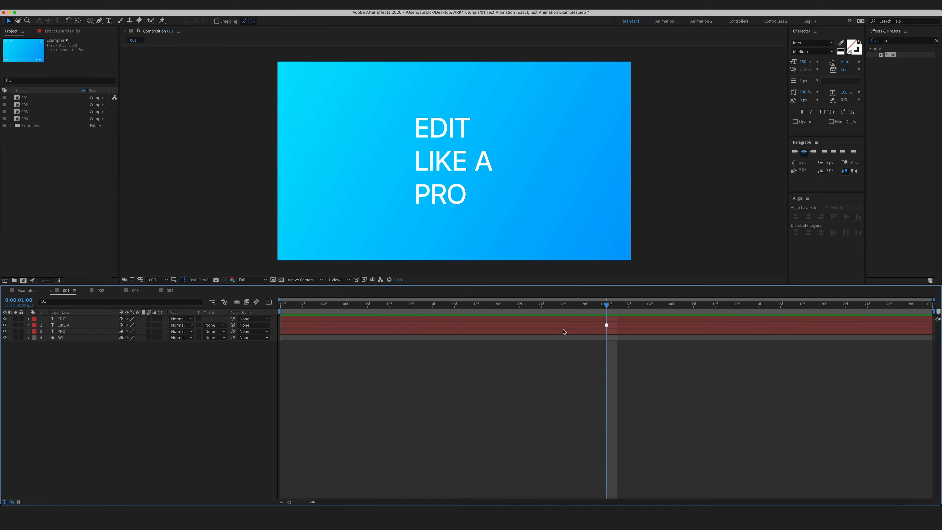
{"action": "left_click", "coordinate": [77, 318]}
{"action": "left_click", "coordinate": [77, 331], "text": "shift"}
{"action": "key", "text": "shift+p"}
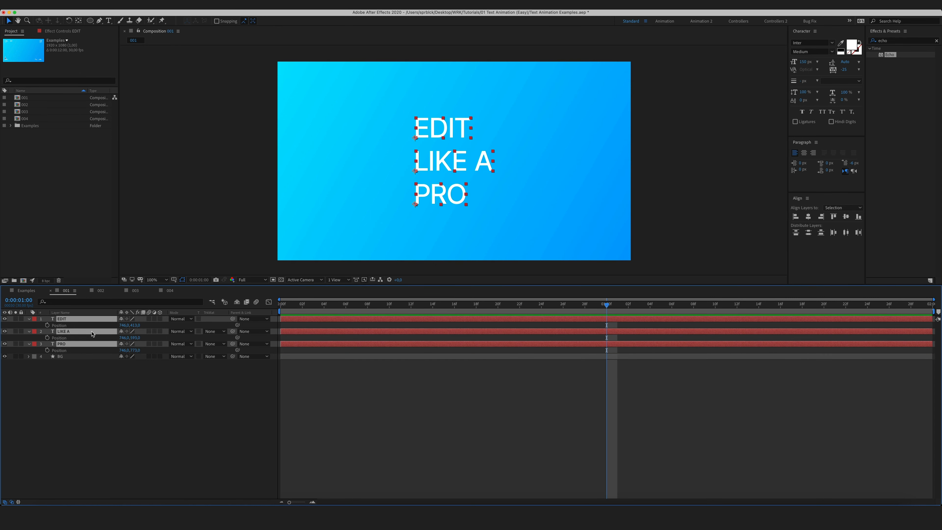
{"action": "key", "text": "shift"}
{"action": "key", "text": "shift+t"}
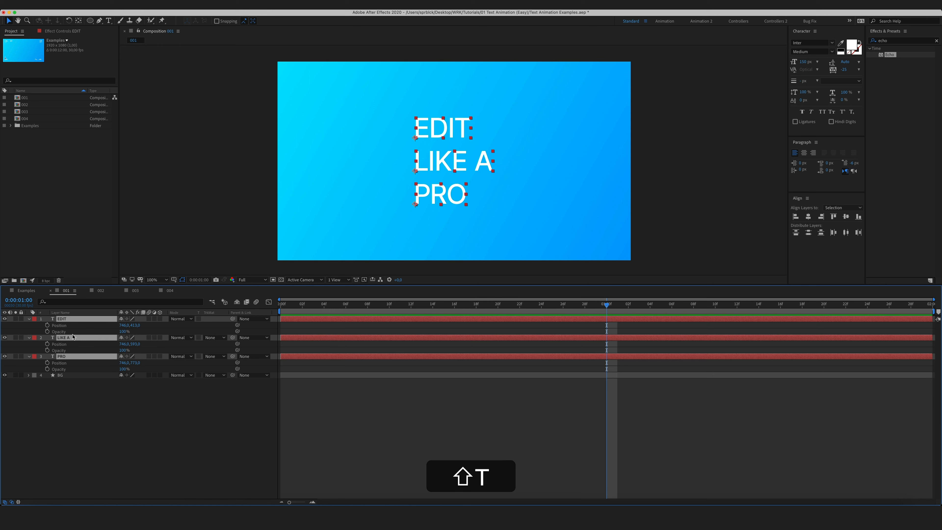
{"action": "left_click_drag", "start_coordinate": [47, 325], "coordinate": [47, 369]}
At frame 0, lower the three text layers to Y positions 511, 691 and 871 and set their opacity to 0%.
{"action": "left_click_drag", "start_coordinate": [415, 307], "coordinate": [235, 318]}
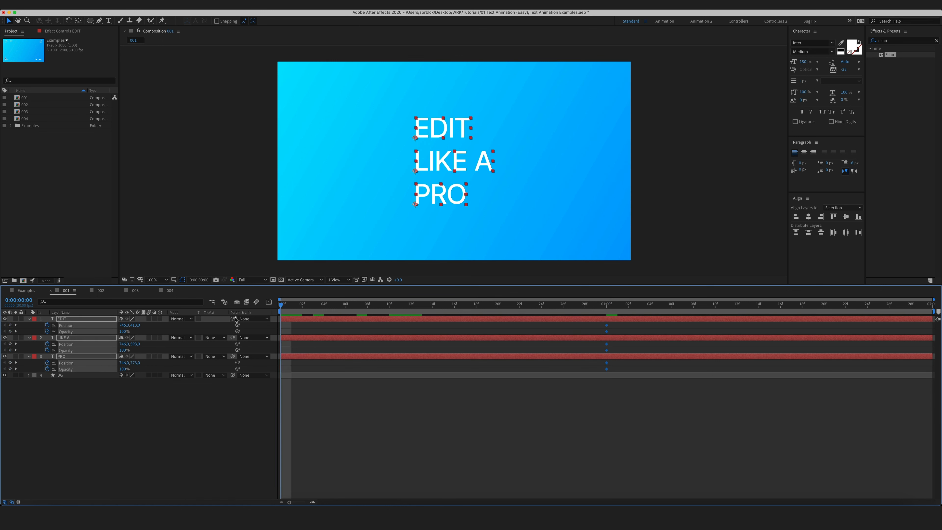
{"action": "left_click_drag", "start_coordinate": [144, 326], "coordinate": [44, 332]}
{"action": "left_click", "coordinate": [492, 416]}
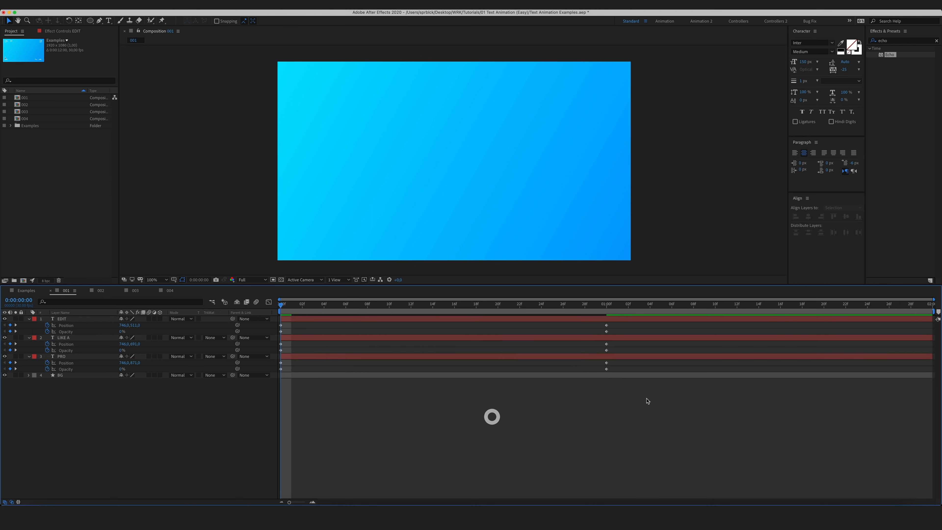
Apply Easy Ease to all position and opacity keyframes of the three text layers.
{"action": "left_click_drag", "start_coordinate": [647, 401], "coordinate": [273, 317]}
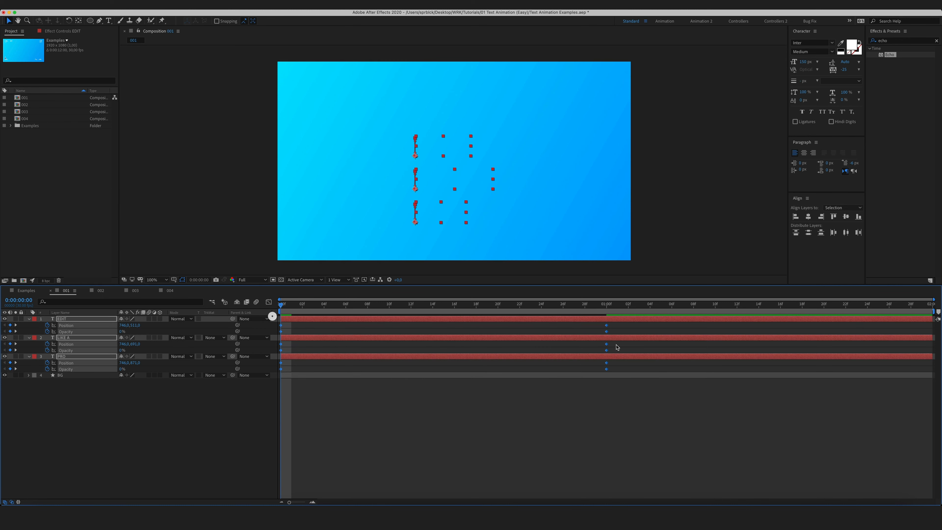
{"action": "right_click", "coordinate": [607, 326]}
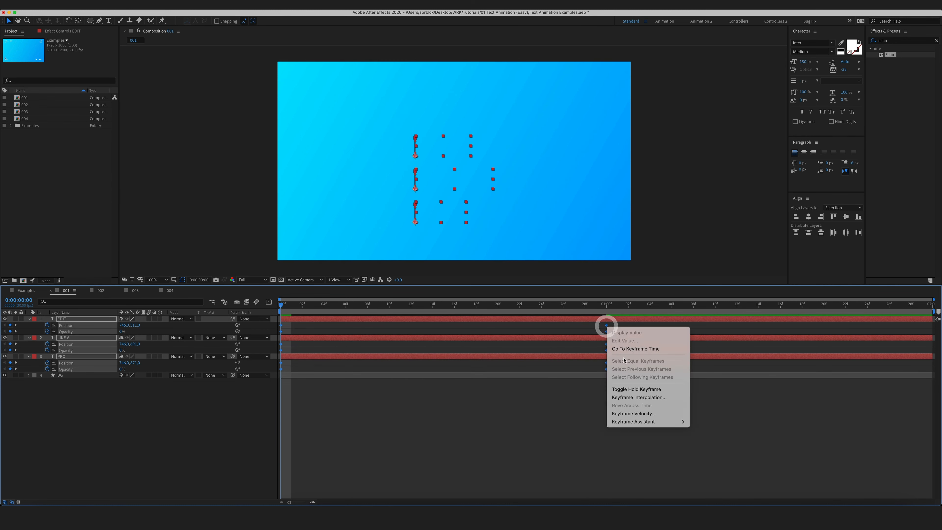
{"action": "mouse_move", "coordinate": [635, 425]}
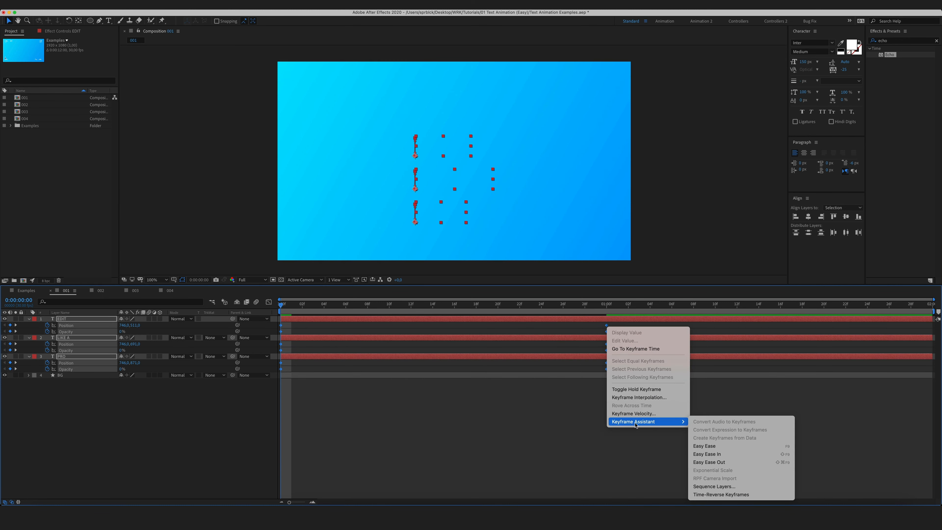
{"action": "left_click", "coordinate": [718, 445]}
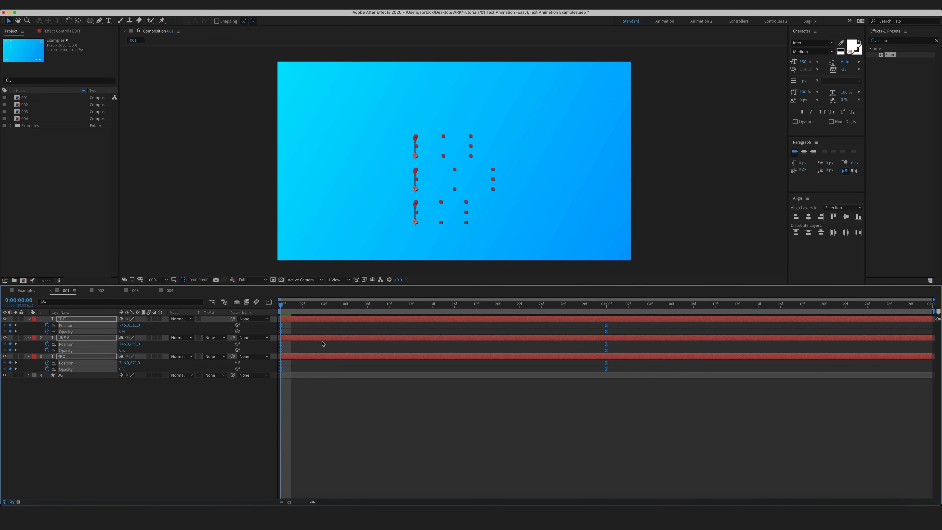
Reshape the keyframes' speed curves in the graph editor into an early peak near frame 6 with a long ease-out.
{"action": "left_click", "coordinate": [269, 302]}
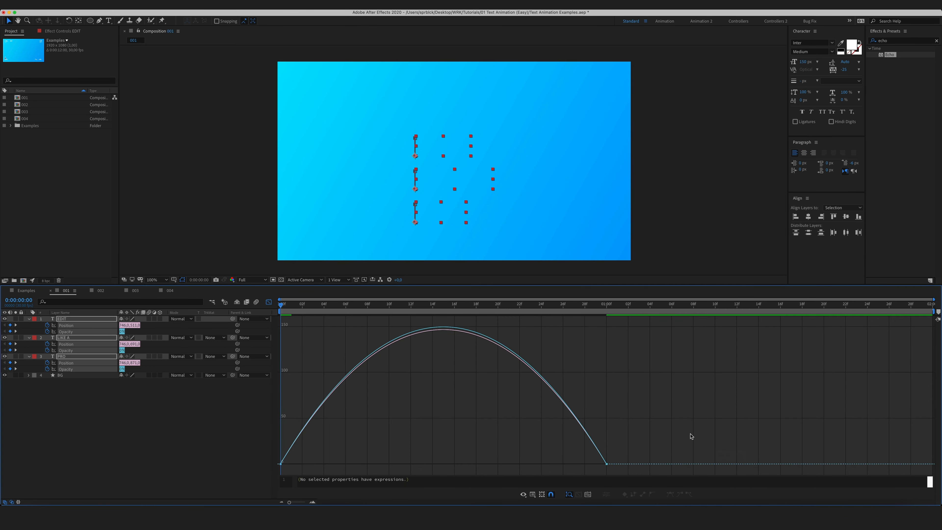
{"action": "left_click_drag", "start_coordinate": [690, 434], "coordinate": [409, 461]}
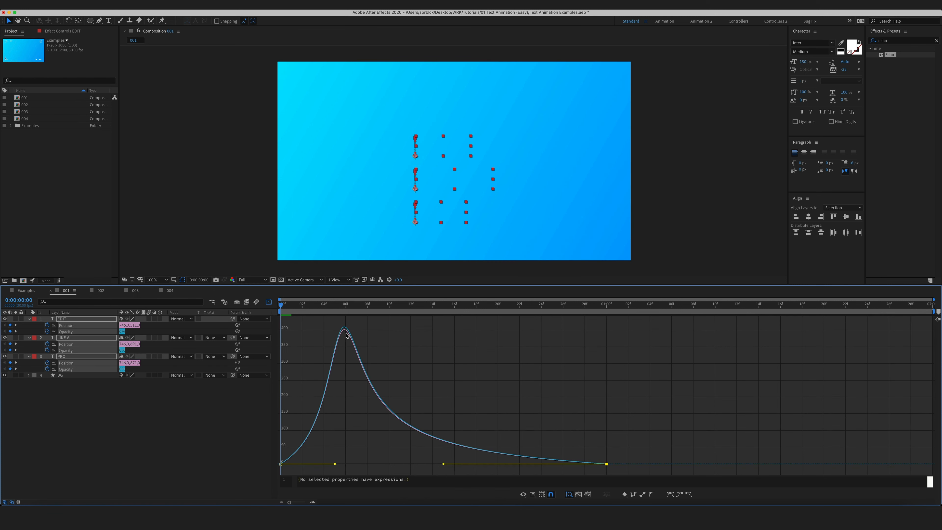
{"action": "left_click", "coordinate": [234, 400]}
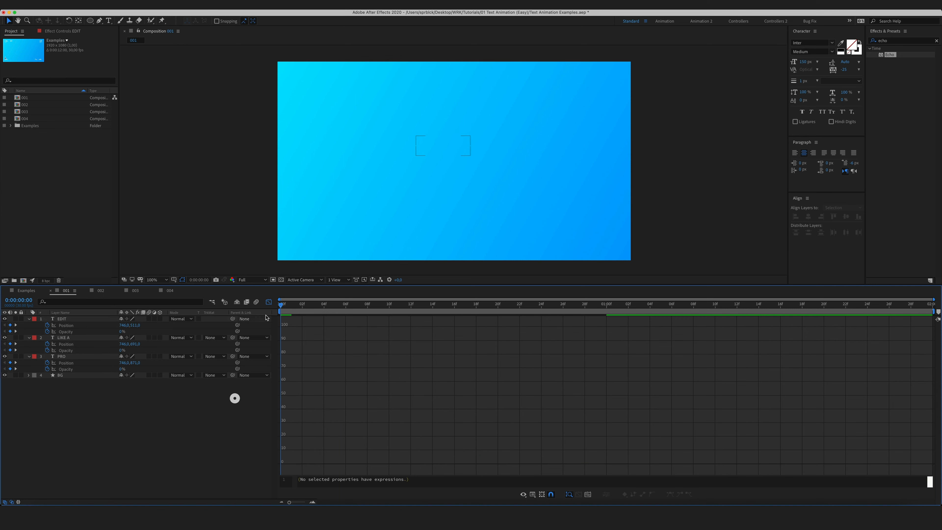
{"action": "left_click", "coordinate": [269, 303]}
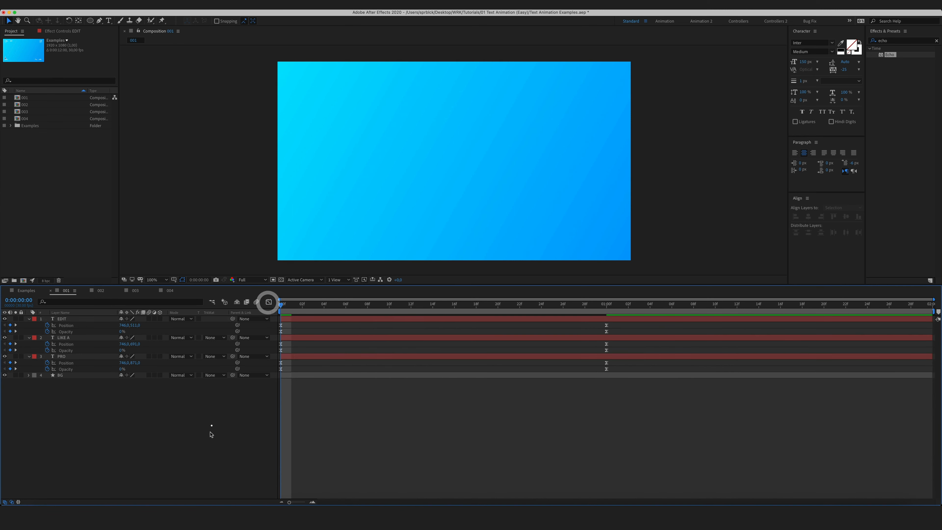
Offset the LIKE A layer to start at frame 3 and the PRO layer at frame 6, and preview the animation.
{"action": "left_click", "coordinate": [211, 426]}
{"action": "left_click_drag", "start_coordinate": [286, 307], "coordinate": [312, 308]}
{"action": "left_click_drag", "start_coordinate": [292, 338], "coordinate": [330, 339]}
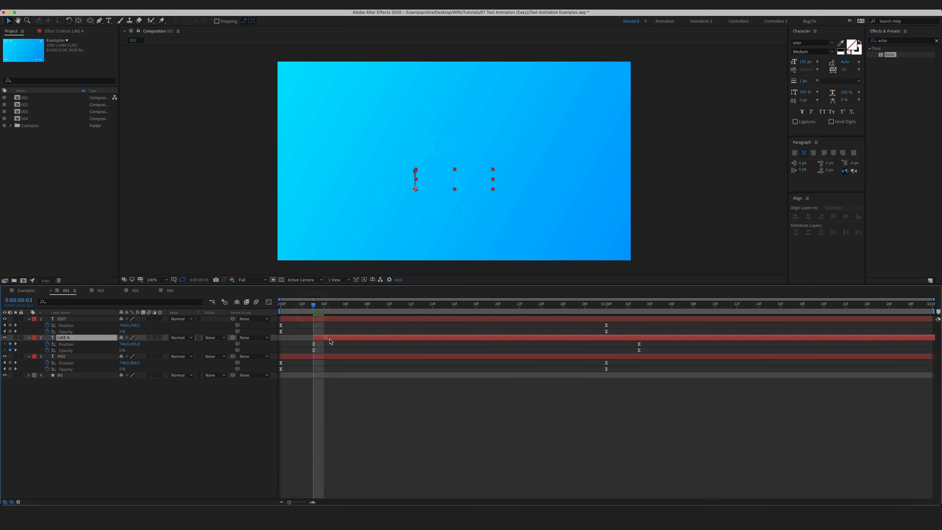
{"action": "left_click_drag", "start_coordinate": [339, 304], "coordinate": [346, 305]}
{"action": "left_click_drag", "start_coordinate": [303, 356], "coordinate": [369, 362]}
{"action": "left_click", "coordinate": [410, 426]}
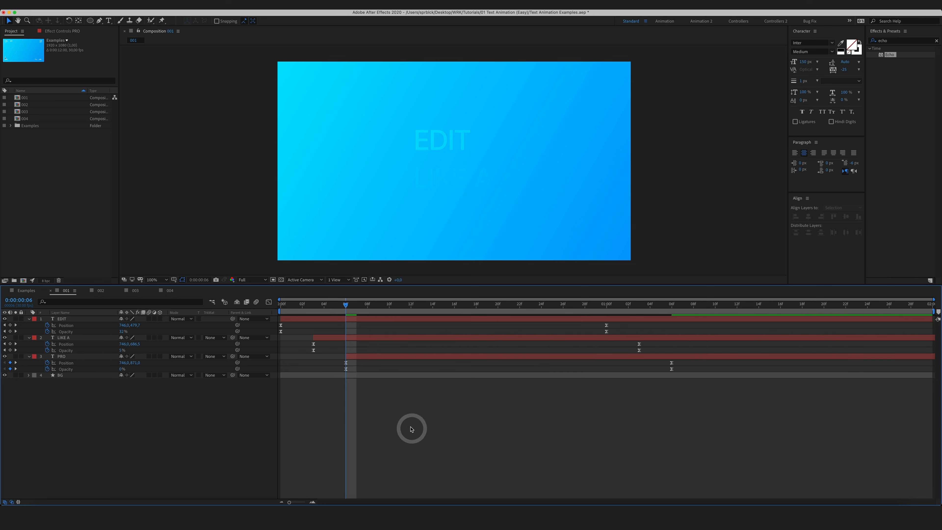
{"action": "key", "text": "KP_0"}
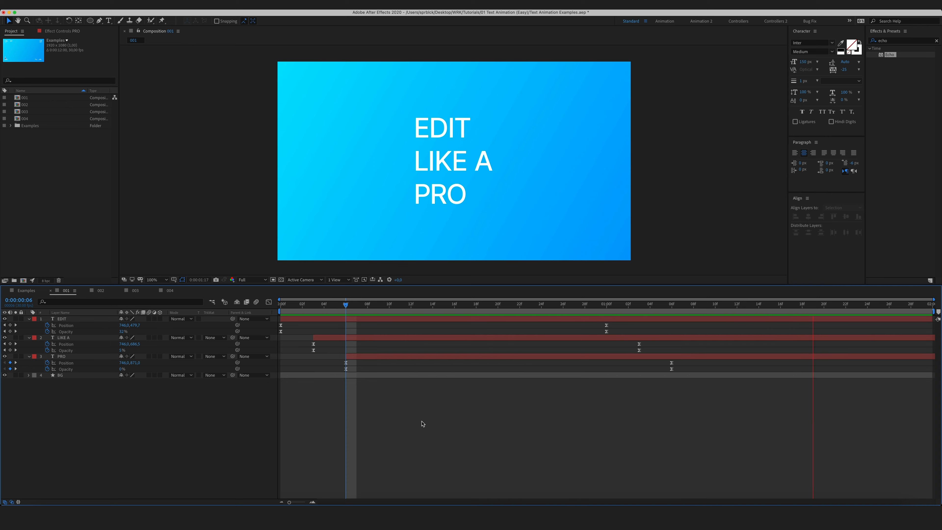
{"action": "key", "text": "space"}
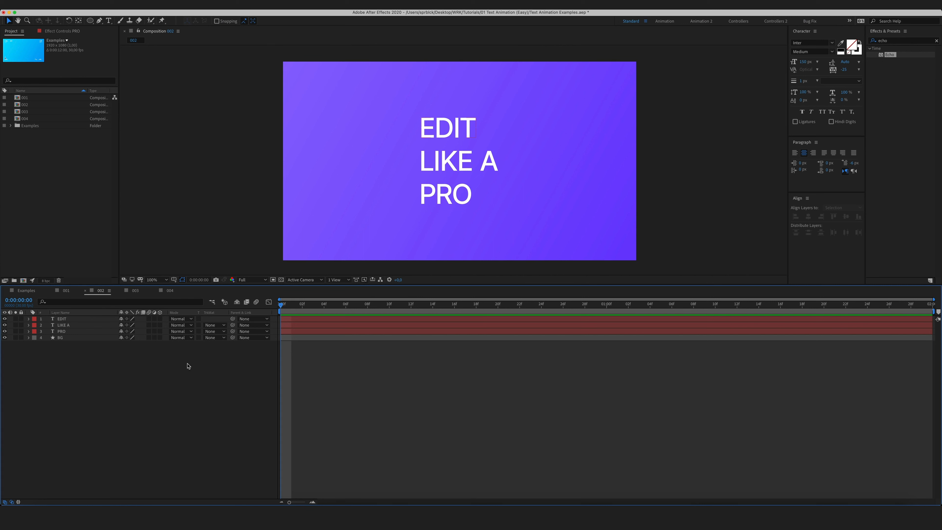
Show the rulers in composition 002 and place a vertical guide along the text's left edge.
{"action": "left_click", "coordinate": [407, 374]}
{"action": "key", "text": "super"}
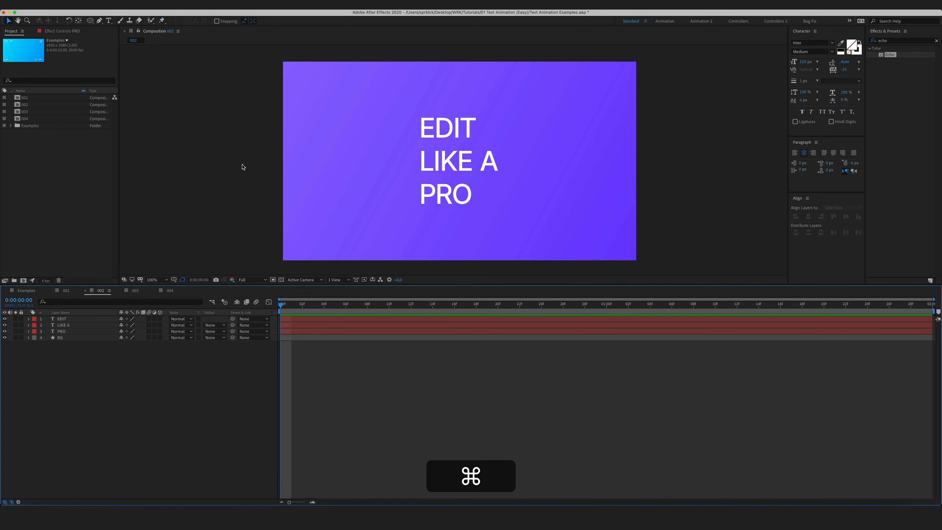
{"action": "key", "text": "super+r"}
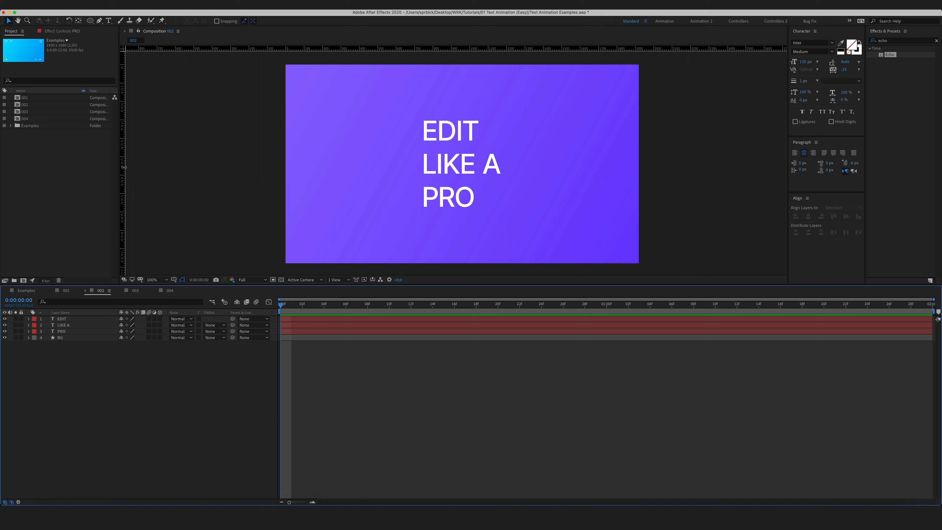
{"action": "left_click_drag", "start_coordinate": [124, 167], "coordinate": [364, 213]}
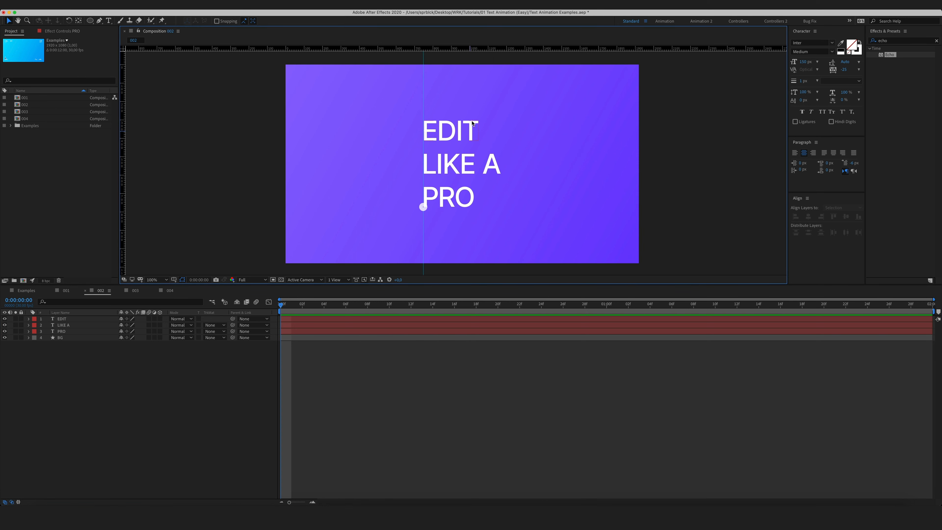
Place three horizontal guides just beneath the EDIT, LIKE A and PRO text lines.
{"action": "scroll", "coordinate": [471, 123], "scroll_direction": "up", "scroll_amount": 1}
{"action": "key", "text": "space"}
{"action": "left_click_drag", "start_coordinate": [520, 95], "coordinate": [514, 145]}
{"action": "left_click_drag", "start_coordinate": [478, 52], "coordinate": [482, 106]}
{"action": "key", "text": "space"}
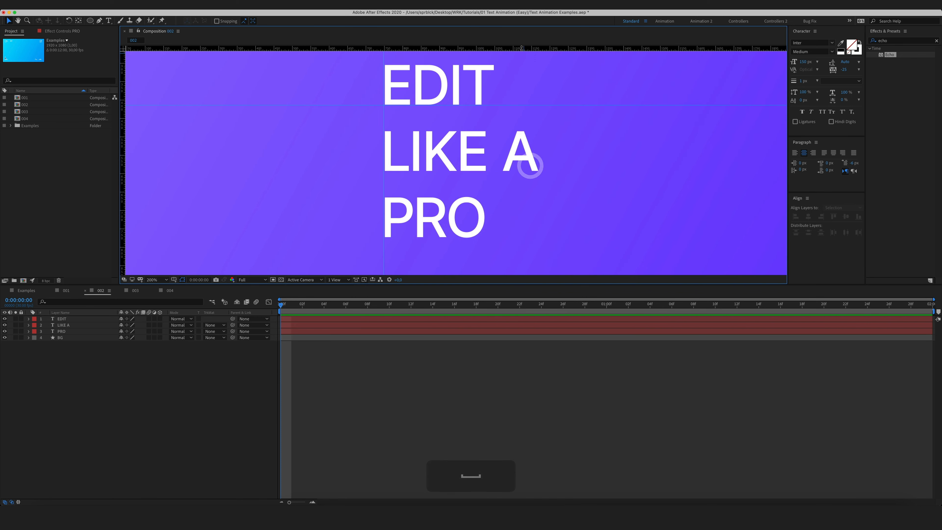
{"action": "left_click_drag", "start_coordinate": [524, 49], "coordinate": [522, 151]}
{"action": "key", "text": "space"}
{"action": "left_click_drag", "start_coordinate": [504, 229], "coordinate": [510, 187]}
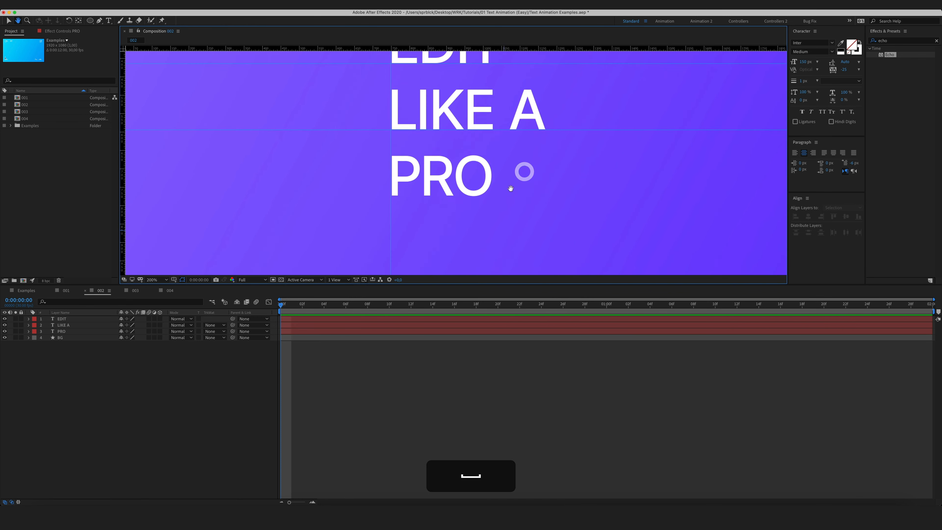
{"action": "scroll", "coordinate": [511, 188], "scroll_direction": "up", "scroll_amount": 1}
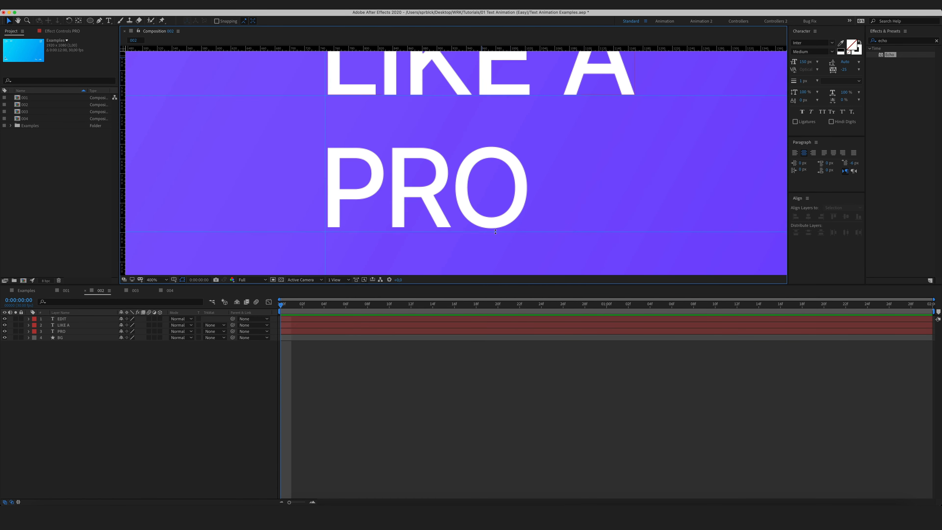
{"action": "scroll", "coordinate": [509, 200], "scroll_direction": "down", "scroll_amount": 2}
{"action": "key", "text": "space"}
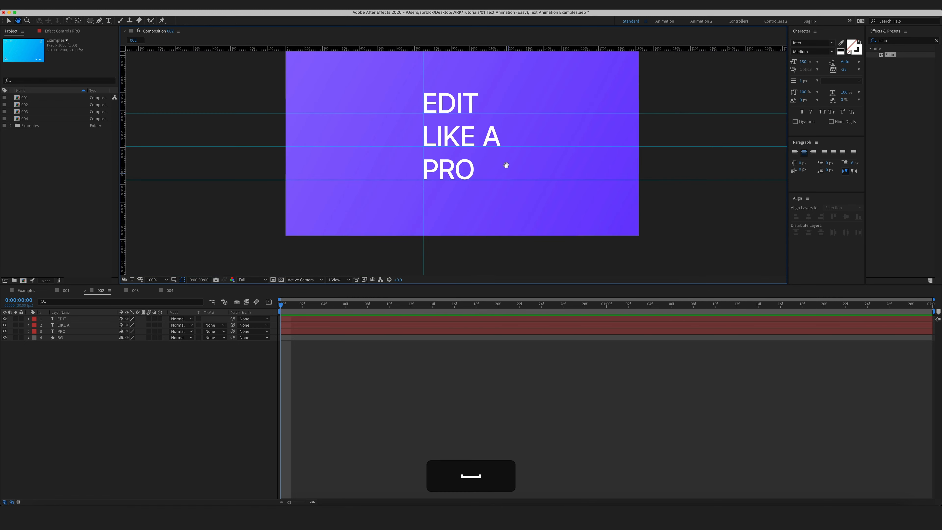
Enable snapping to guides in the composition view.
{"action": "left_click", "coordinate": [195, 5]}
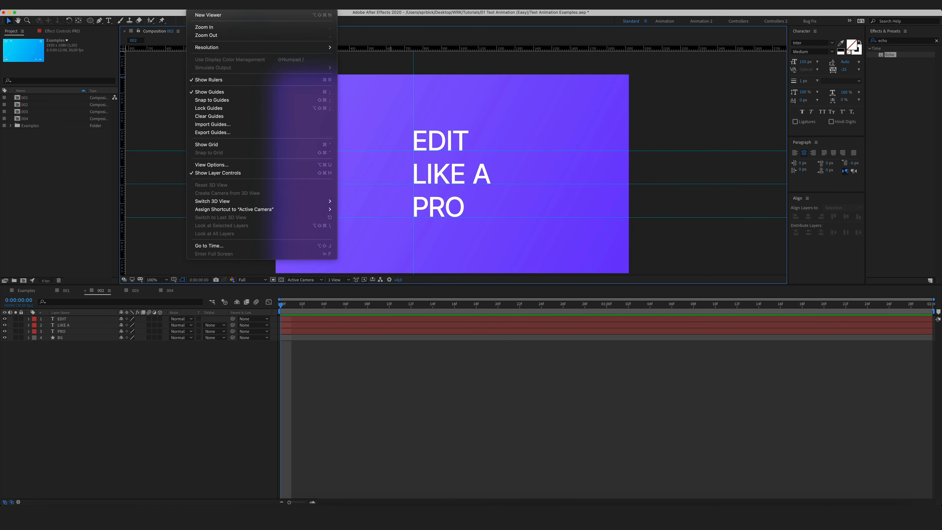
{"action": "left_click", "coordinate": [212, 100]}
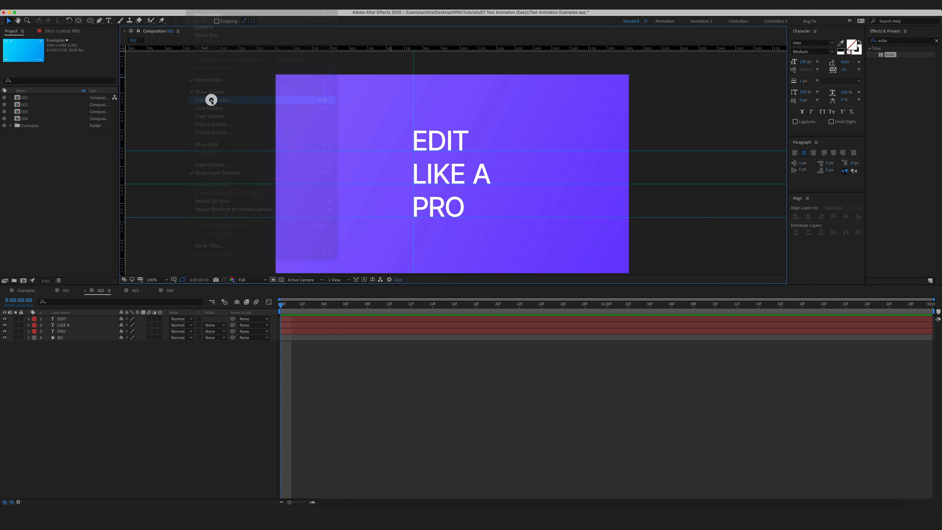
{"action": "left_click", "coordinate": [220, 377]}
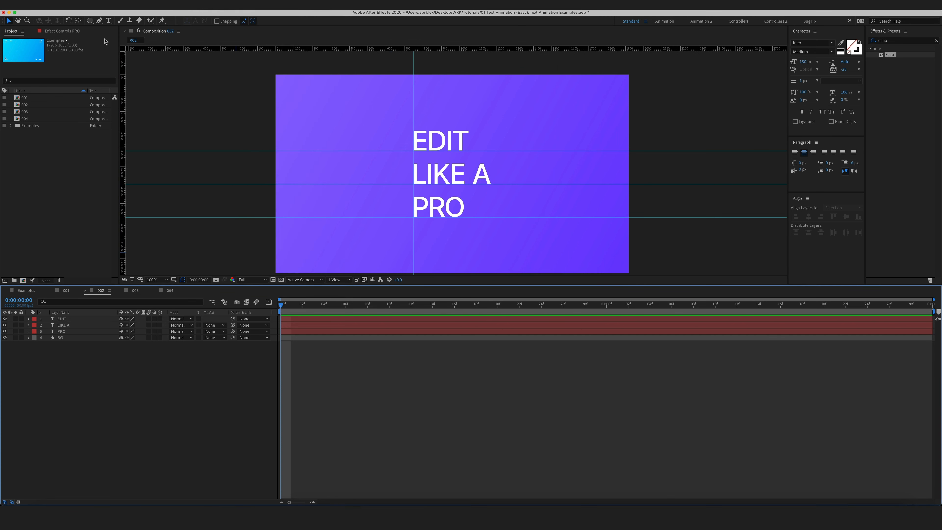
Draw a separate rectangle shape layer over each of the EDIT, LIKE A and PRO lines, snapped to the guides.
{"action": "left_click", "coordinate": [91, 21]}
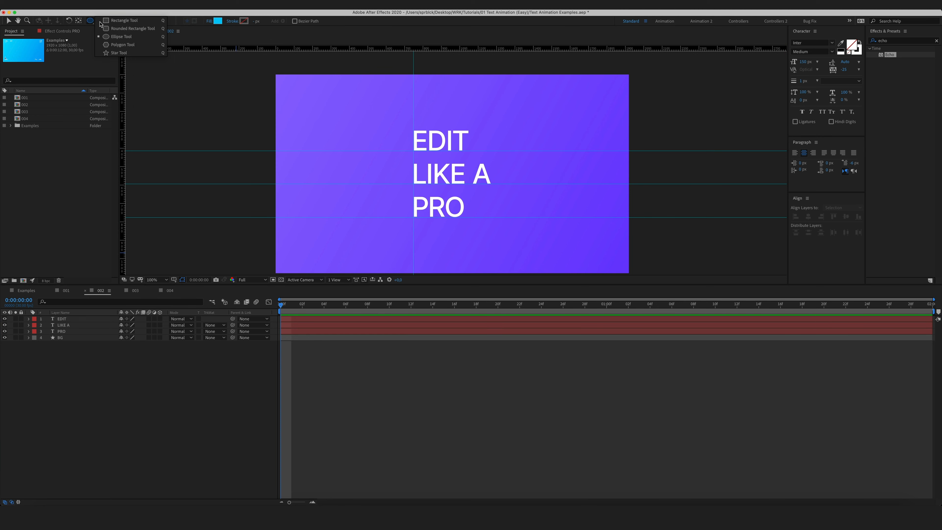
{"action": "left_click", "coordinate": [118, 23]}
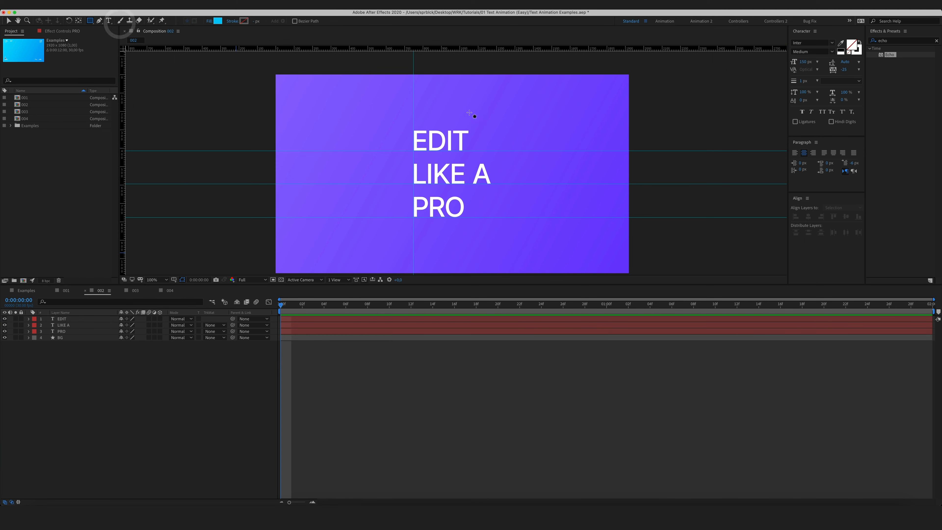
{"action": "left_click_drag", "start_coordinate": [488, 123], "coordinate": [413, 151]}
{"action": "left_click", "coordinate": [164, 429]}
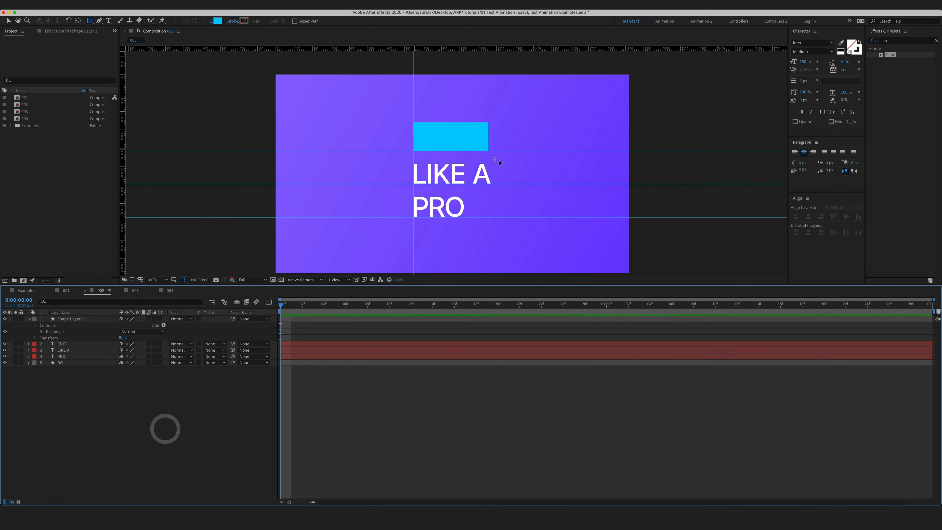
{"action": "mouse_move", "coordinate": [495, 159]}
{"action": "left_mouse_down"}
{"action": "mouse_move", "coordinate": [427, 170]}
{"action": "mouse_move", "coordinate": [413, 184]}
{"action": "left_mouse_up"}
{"action": "left_click", "coordinate": [204, 427]}
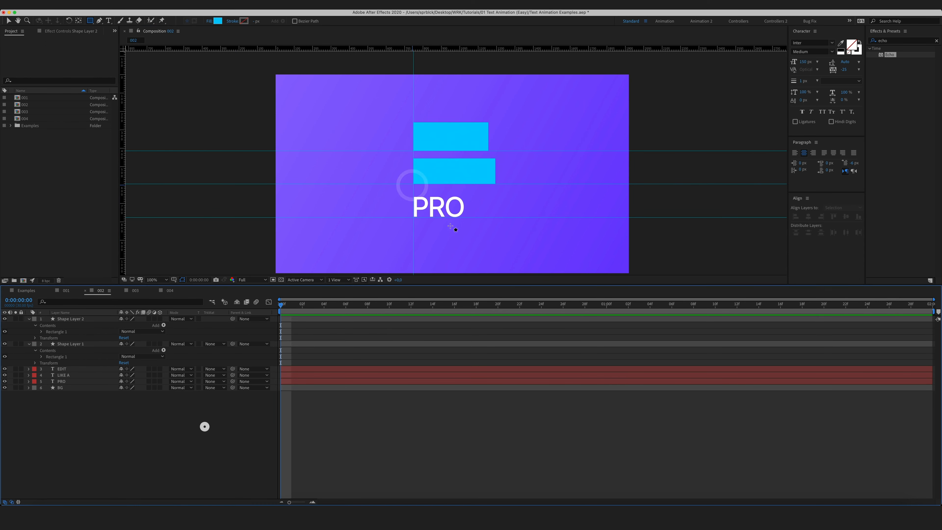
{"action": "mouse_move", "coordinate": [479, 194]}
{"action": "left_mouse_down"}
{"action": "mouse_move", "coordinate": [415, 215]}
{"action": "mouse_move", "coordinate": [414, 223]}
{"action": "mouse_move", "coordinate": [414, 216]}
{"action": "left_mouse_up"}
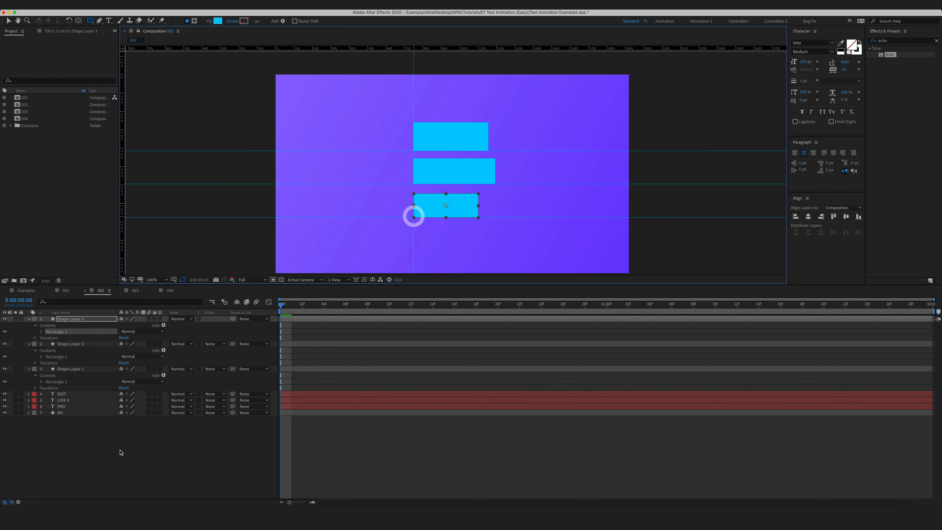
Collapse the three shape layers and reorder them so each rectangle sits directly above the text layer it covers.
{"action": "left_click", "coordinate": [120, 449]}
{"action": "left_click", "coordinate": [29, 343]}
{"action": "left_click", "coordinate": [29, 350]}
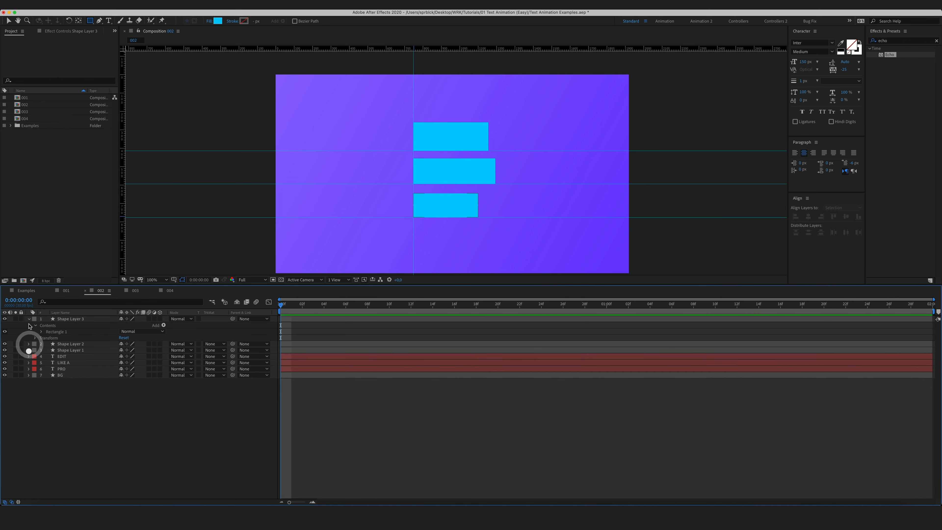
{"action": "left_click", "coordinate": [29, 318]}
{"action": "mouse_move", "coordinate": [82, 325]}
{"action": "left_mouse_down"}
{"action": "mouse_move", "coordinate": [84, 351]}
{"action": "mouse_move", "coordinate": [84, 343]}
{"action": "left_mouse_up"}
{"action": "left_click", "coordinate": [77, 320]}
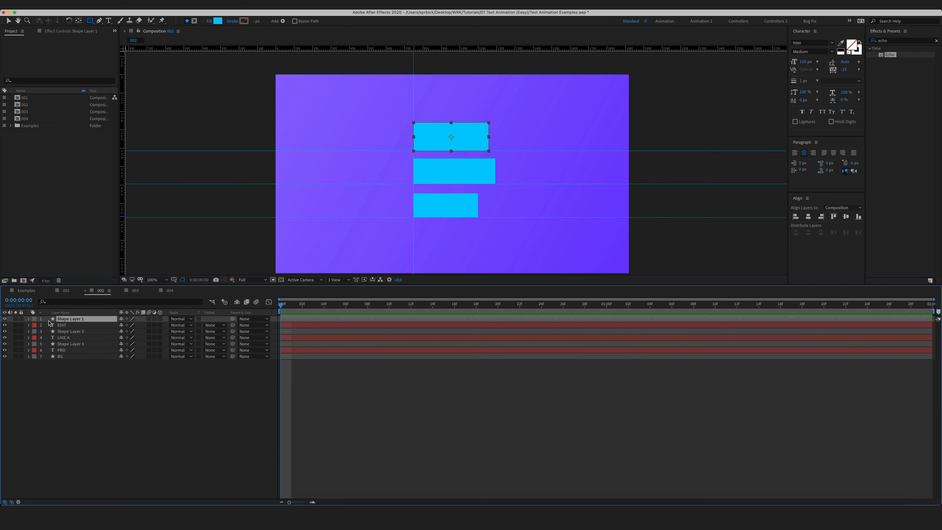
{"action": "left_click", "coordinate": [72, 325]}
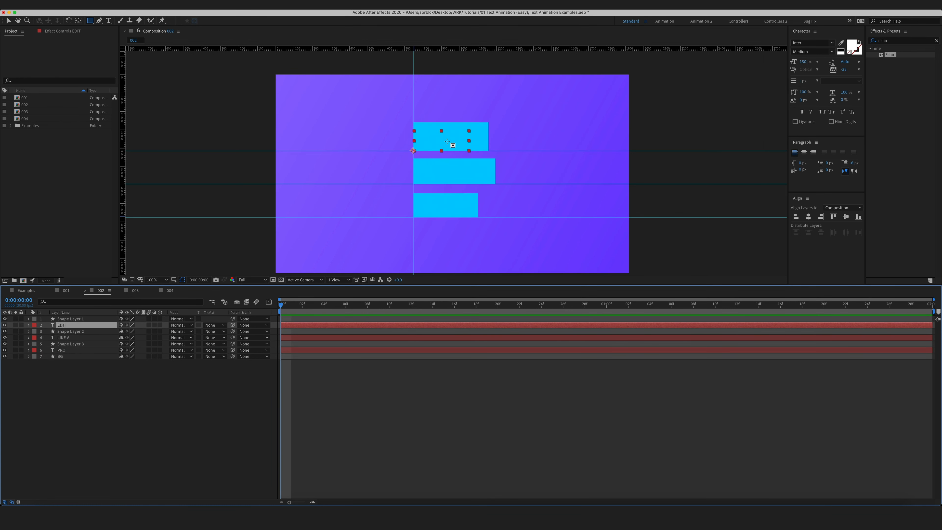
{"action": "left_click", "coordinate": [147, 387]}
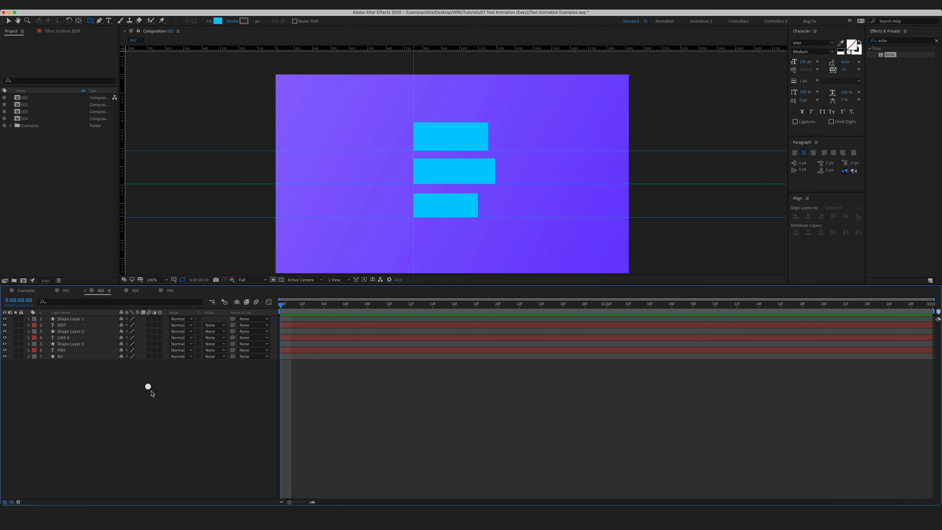
Set the EDIT, LIKE A and PRO text layers to Alpha Matte, each using the rectangle layer above it.
{"action": "left_click", "coordinate": [65, 325]}
{"action": "left_click", "coordinate": [63, 337], "text": "super"}
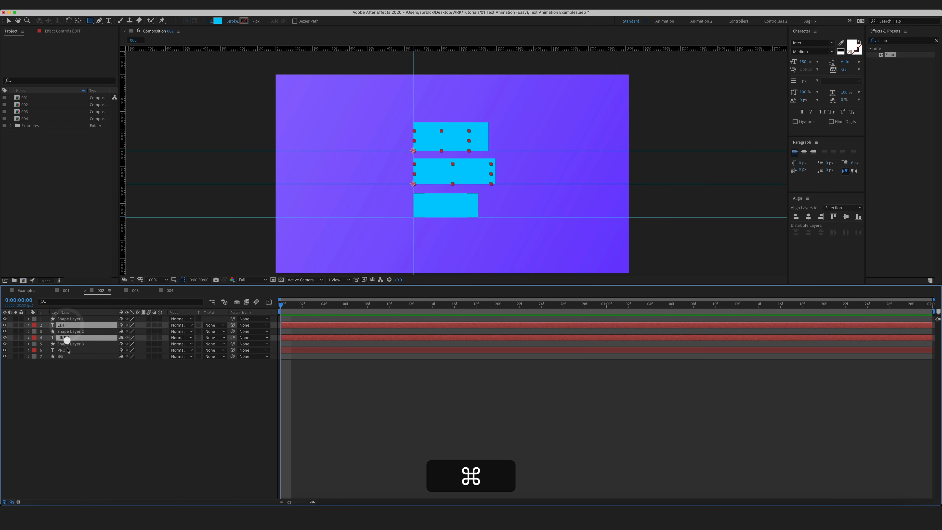
{"action": "left_click", "coordinate": [61, 350], "text": "super"}
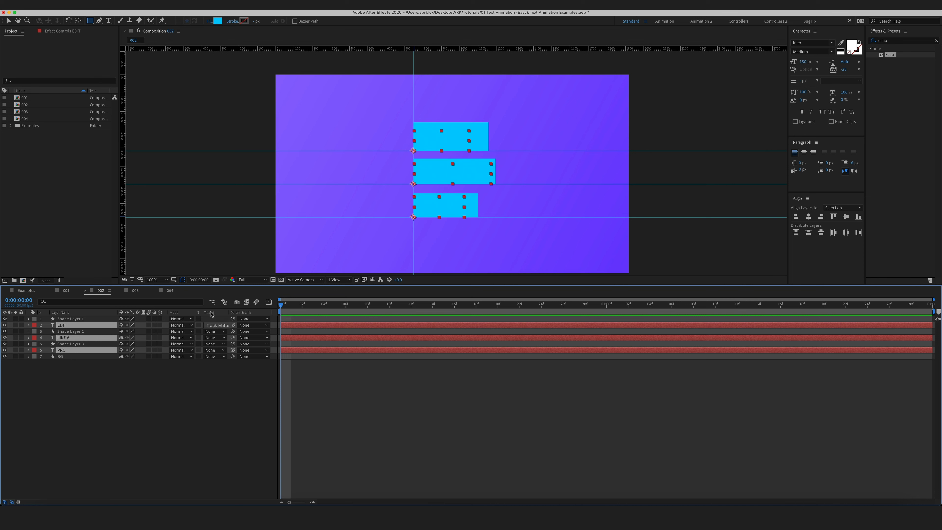
{"action": "left_click", "coordinate": [221, 326]}
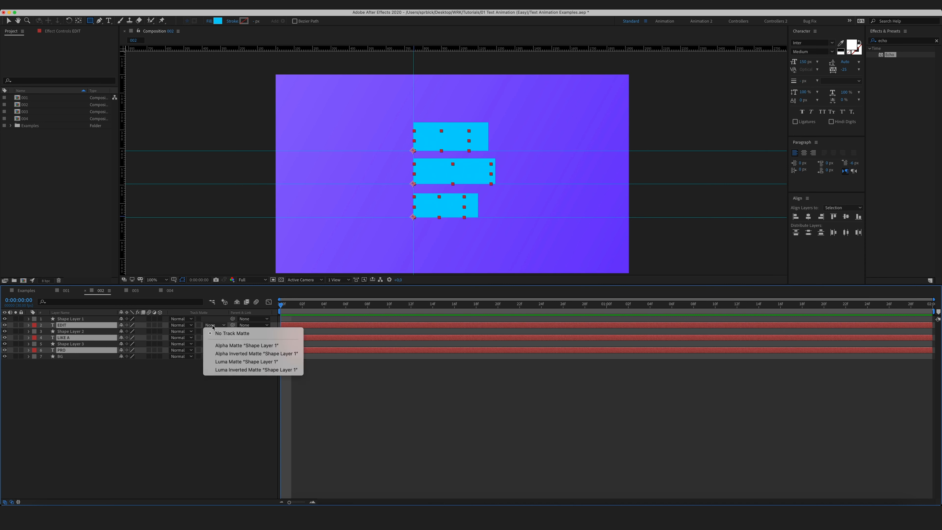
{"action": "left_click", "coordinate": [222, 336]}
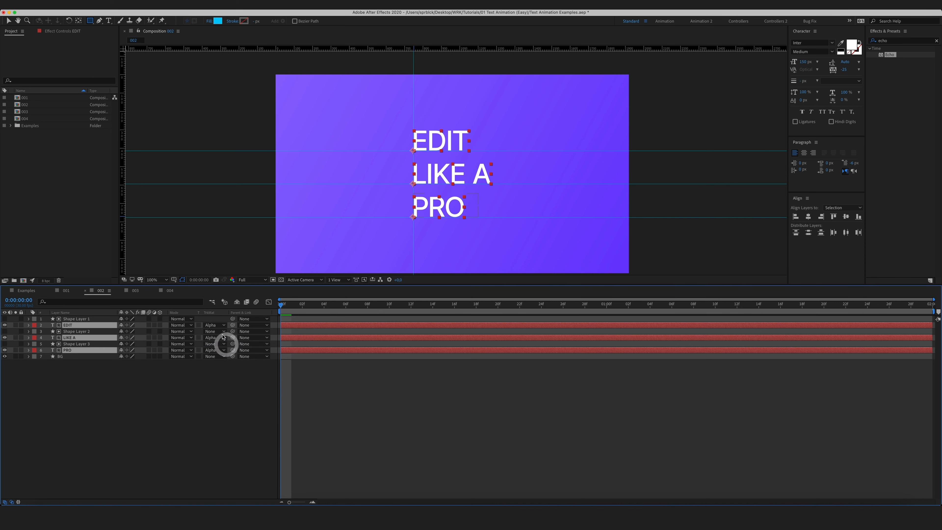
{"action": "left_click", "coordinate": [324, 408]}
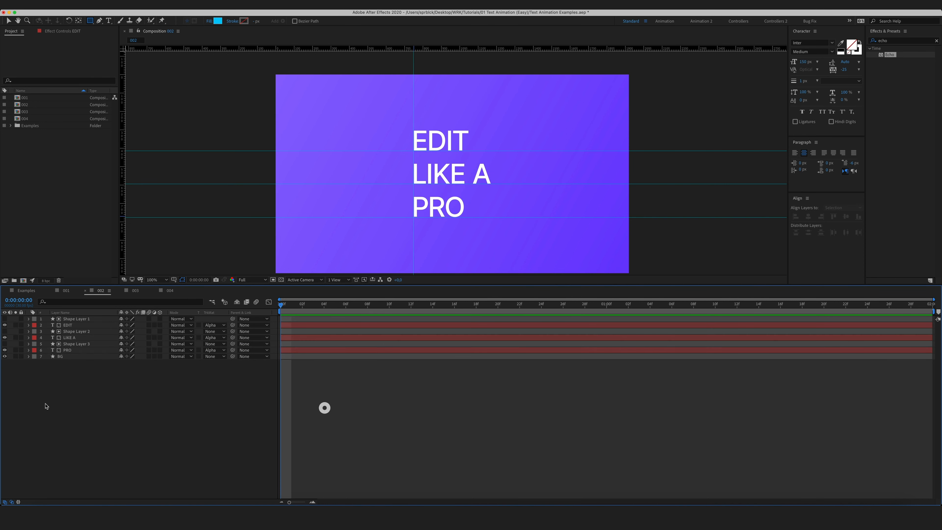
Try moving the EDIT text partly out of its rectangle to test the matte, and toggle Shape Layer 1's visibility on and off.
{"action": "left_click", "coordinate": [74, 326]}
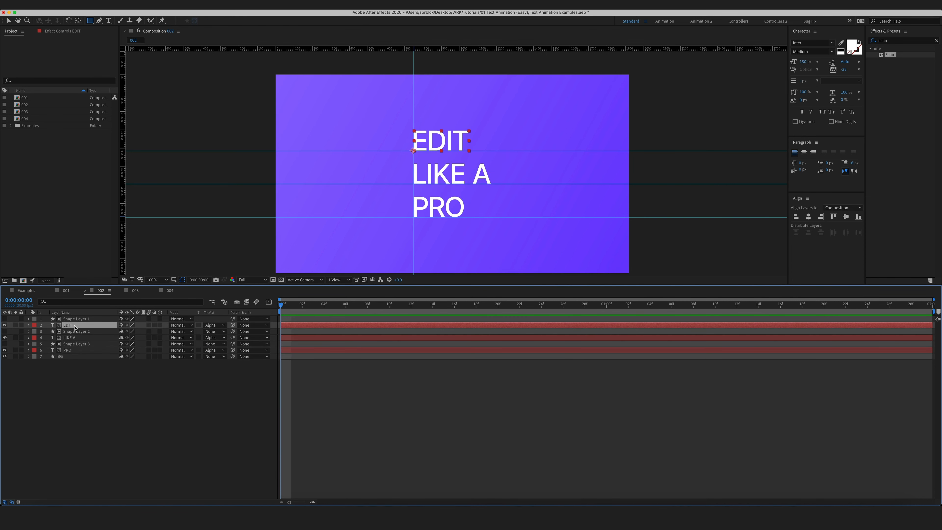
{"action": "left_click", "coordinate": [80, 322]}
{"action": "key", "text": "v"}
{"action": "left_click_drag", "start_coordinate": [447, 142], "coordinate": [492, 135]}
{"action": "left_click", "coordinate": [99, 293]}
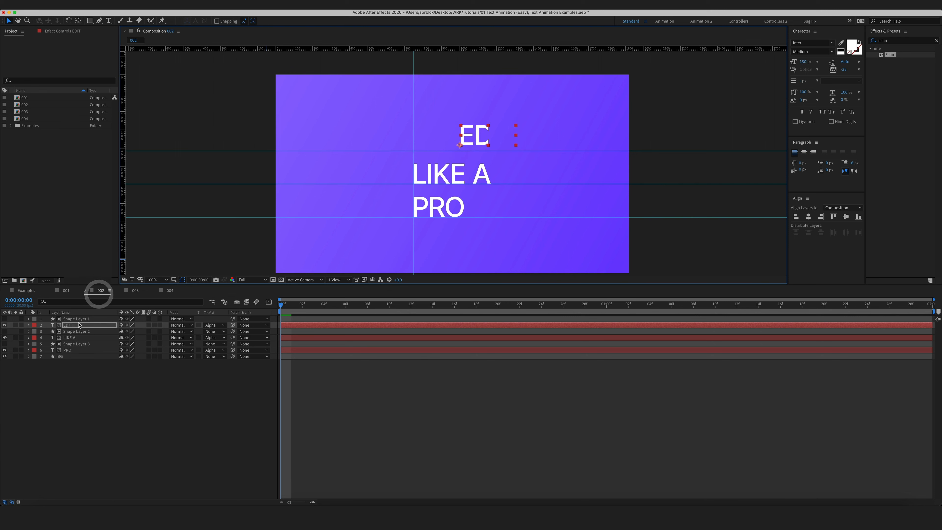
{"action": "left_click", "coordinate": [76, 319]}
{"action": "left_click", "coordinate": [4, 318]}
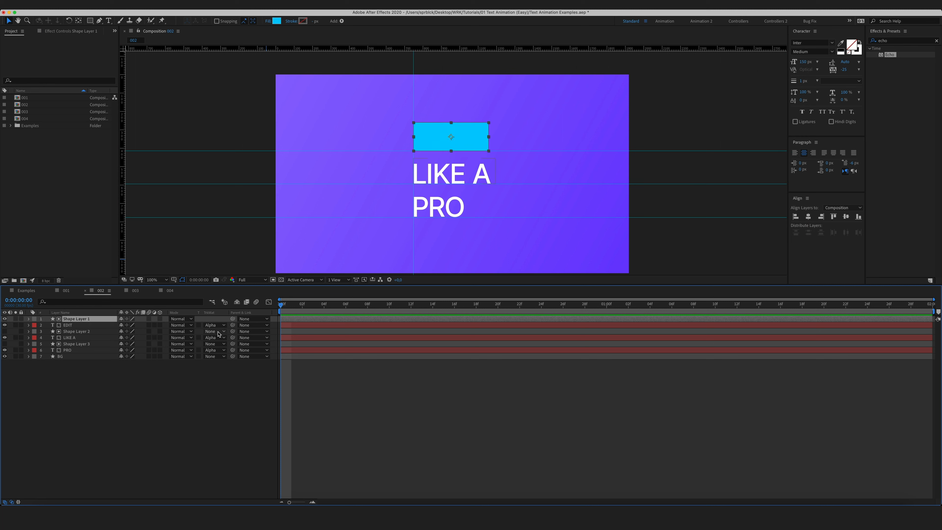
{"action": "left_click", "coordinate": [4, 318]}
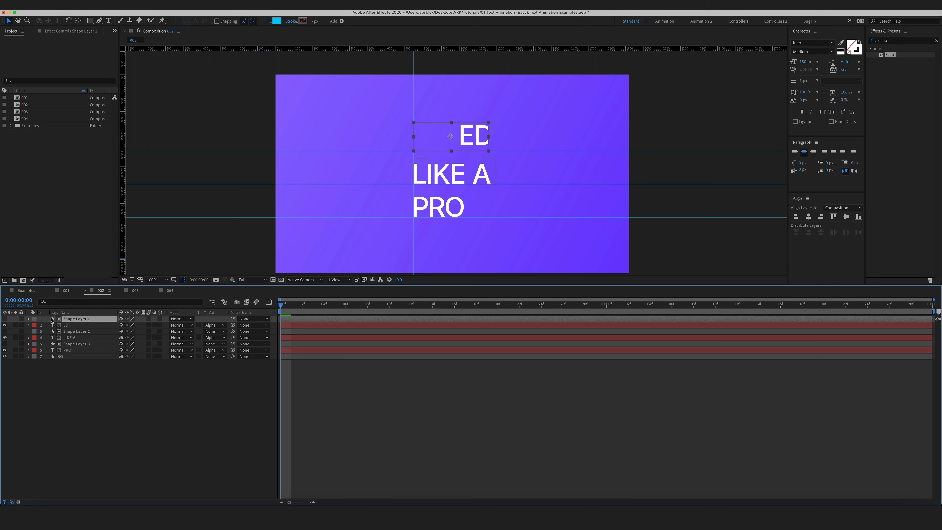
Undo the test move of the EDIT text and deselect all layers.
{"action": "key", "text": "super+z"}
{"action": "key", "text": "super+z"}
{"action": "left_click", "coordinate": [80, 324]}
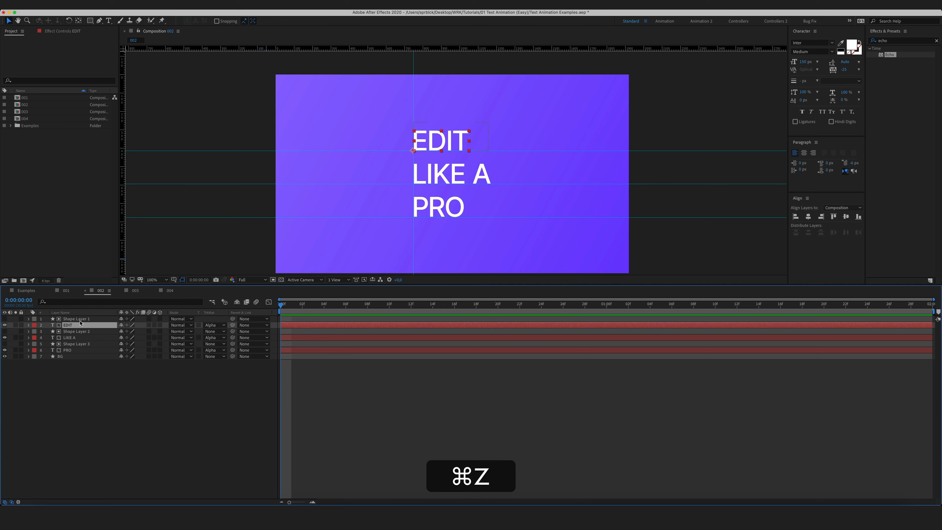
{"action": "left_click", "coordinate": [178, 411]}
{"action": "left_click", "coordinate": [456, 391]}
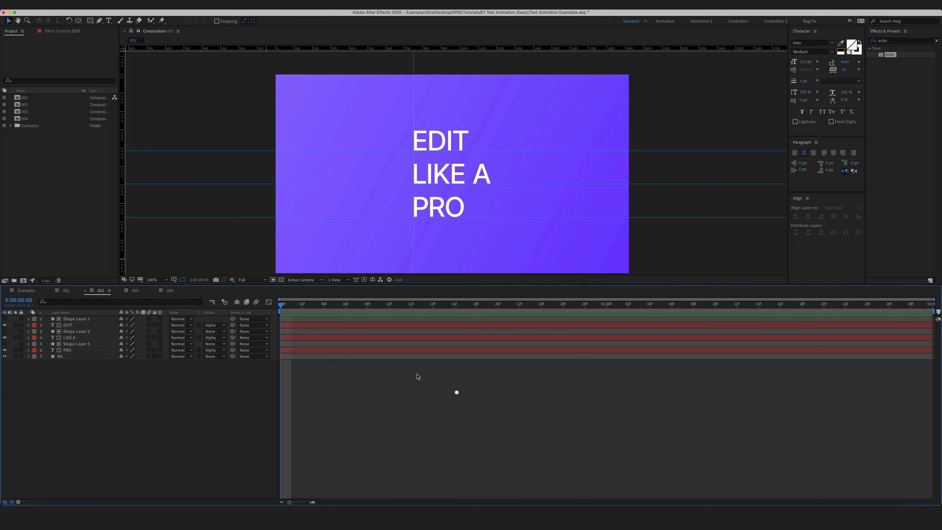
Add Position keyframes to the EDIT, LIKE A and PRO layers at the 1-second mark.
{"action": "left_click_drag", "start_coordinate": [289, 311], "coordinate": [607, 318]}
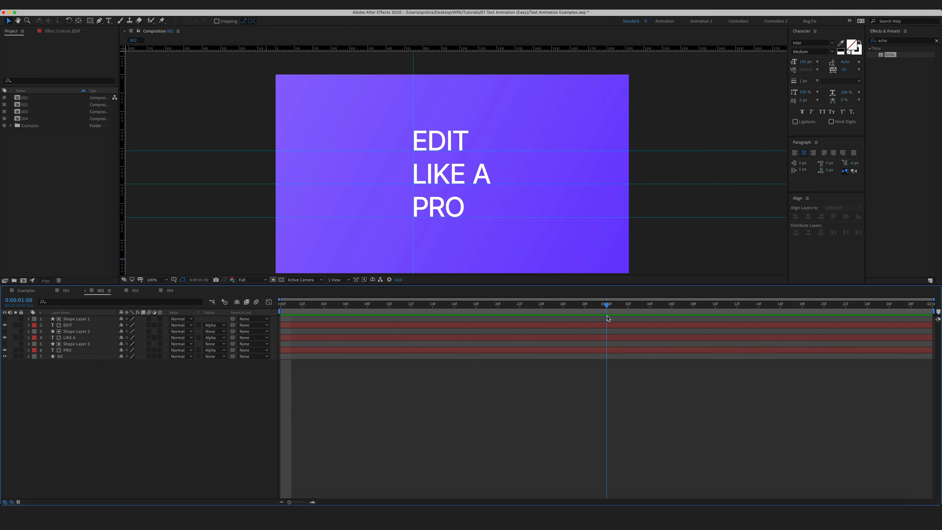
{"action": "left_click", "coordinate": [86, 326]}
{"action": "left_click", "coordinate": [85, 337], "text": "super"}
{"action": "left_click", "coordinate": [86, 350], "text": "super"}
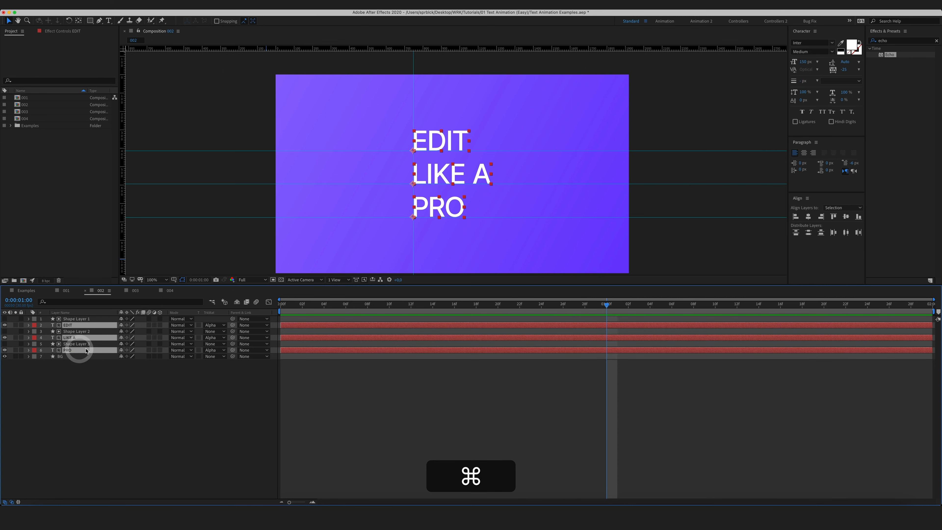
{"action": "key", "text": "p"}
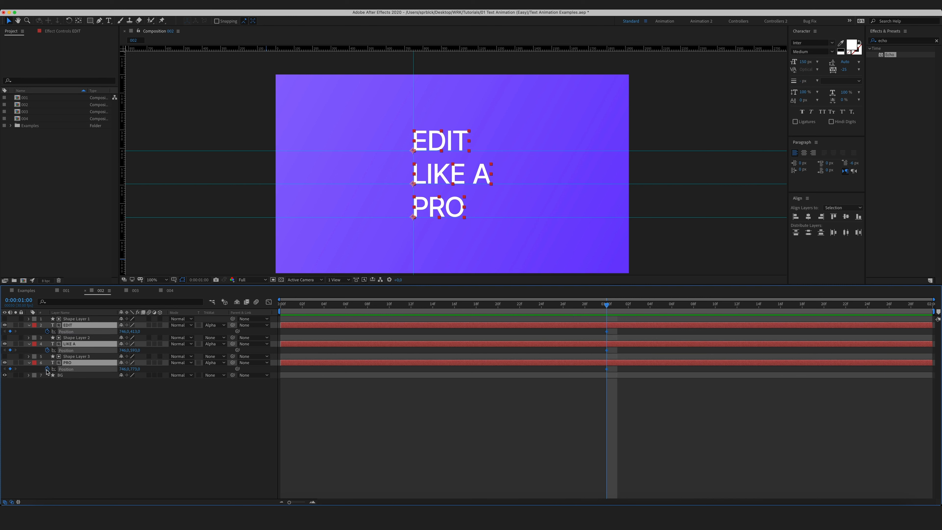
{"action": "left_click", "coordinate": [46, 370]}
At frame 0, lower the three text layers together below their rectangles, to Y positions 536, 716 and 896.
{"action": "left_click_drag", "start_coordinate": [404, 310], "coordinate": [253, 319]}
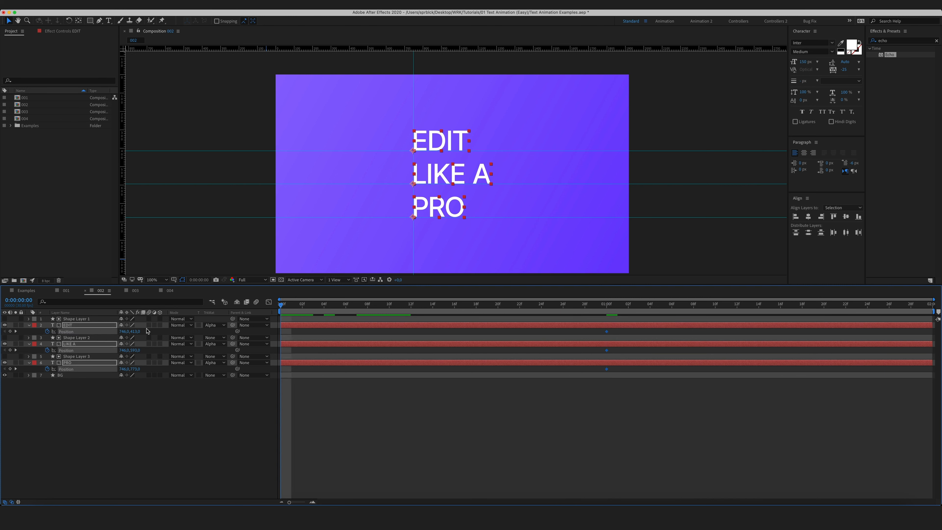
{"action": "left_click_drag", "start_coordinate": [138, 332], "coordinate": [175, 333]}
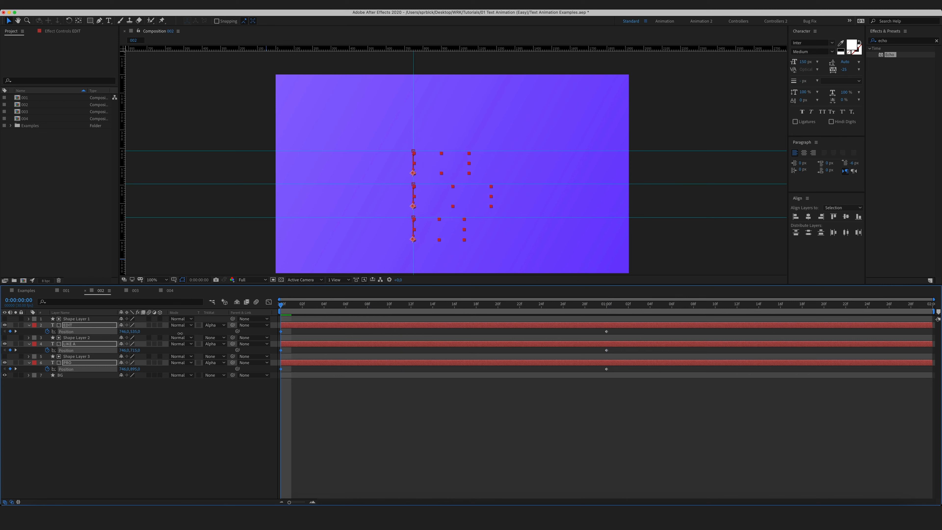
{"action": "left_click", "coordinate": [516, 405]}
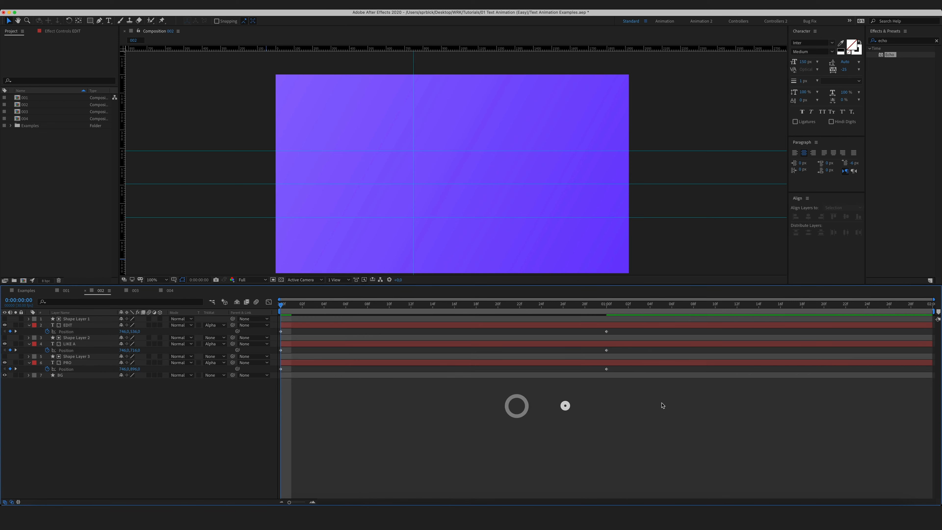
Apply Easy Ease to all Position keyframes of the three text layers.
{"action": "left_click_drag", "start_coordinate": [663, 403], "coordinate": [277, 325]}
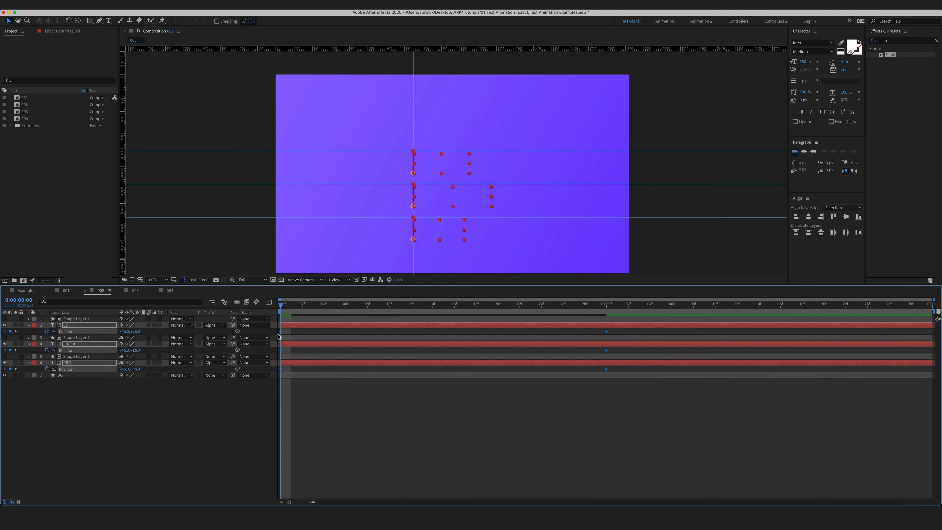
{"action": "right_click", "coordinate": [281, 334]}
{"action": "mouse_move", "coordinate": [315, 429]}
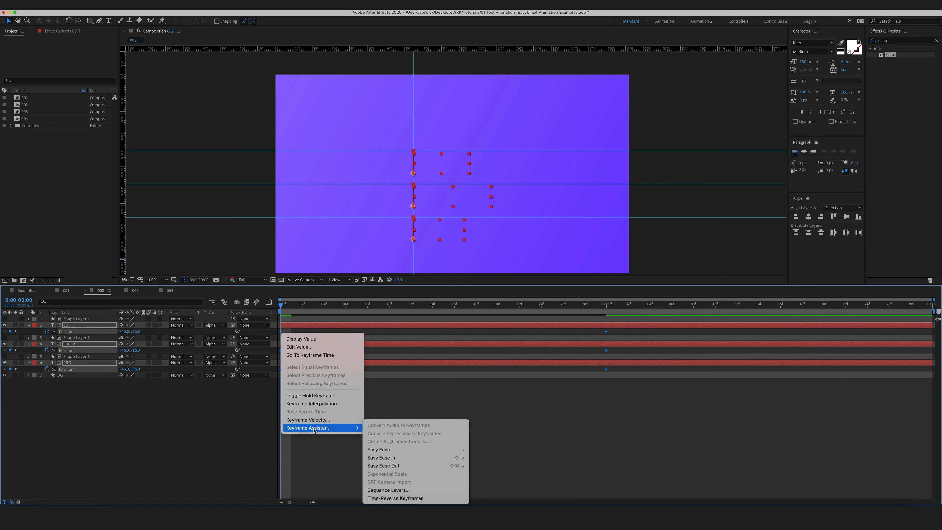
{"action": "left_click", "coordinate": [386, 452]}
Reshape the Position speed graph so the motion peaks around frame 6 and slows gradually into the final keyframes.
{"action": "left_click", "coordinate": [268, 302]}
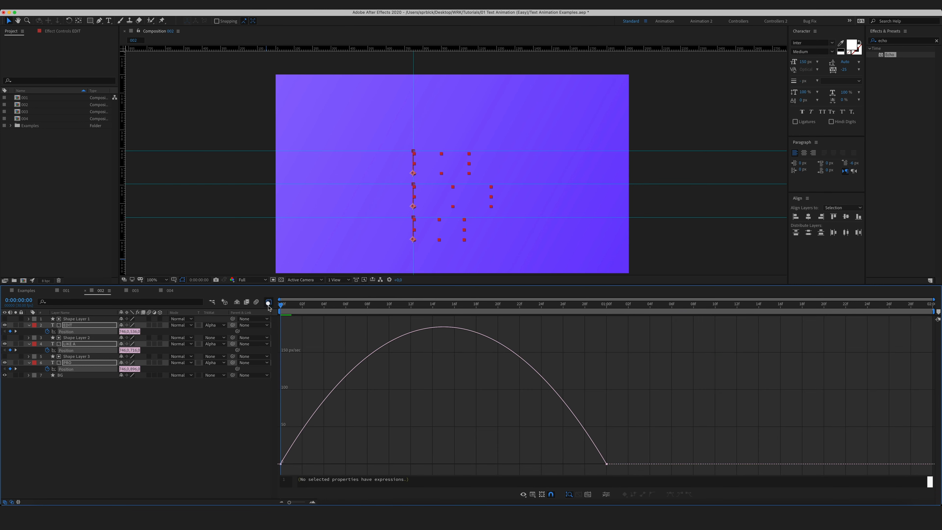
{"action": "left_click_drag", "start_coordinate": [692, 422], "coordinate": [430, 474]}
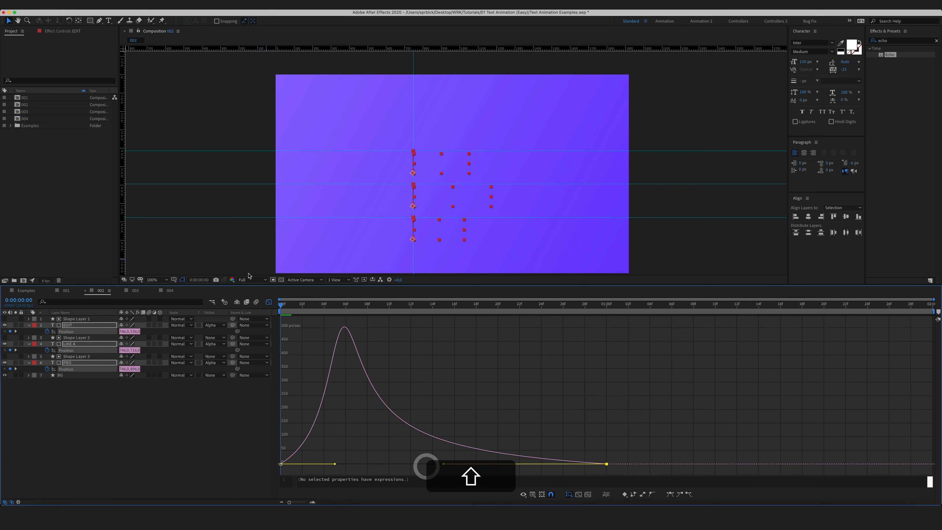
{"action": "left_click", "coordinate": [267, 303]}
{"action": "left_click", "coordinate": [251, 406]}
Stagger the lines by starting LIKE A with Shape Layer 2 at frame 3 and PRO with Shape Layer 3 at frame 6.
{"action": "left_click", "coordinate": [293, 306]}
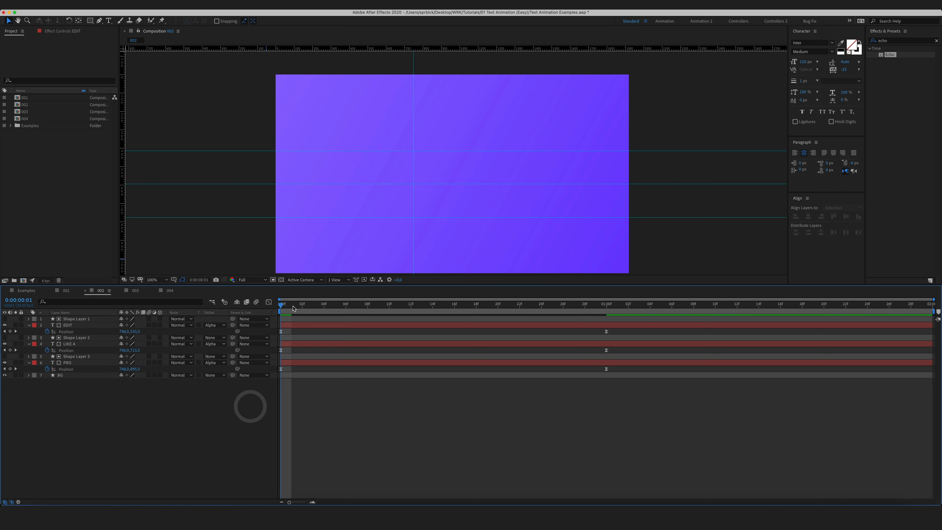
{"action": "left_click", "coordinate": [312, 306]}
{"action": "left_click", "coordinate": [300, 337]}
{"action": "left_click", "coordinate": [302, 345], "text": "shift"}
{"action": "left_click_drag", "start_coordinate": [308, 339], "coordinate": [384, 358]}
{"action": "left_click", "coordinate": [345, 305]}
{"action": "left_click", "coordinate": [321, 357]}
{"action": "left_click", "coordinate": [320, 361], "text": "shift"}
{"action": "left_click", "coordinate": [409, 413]}
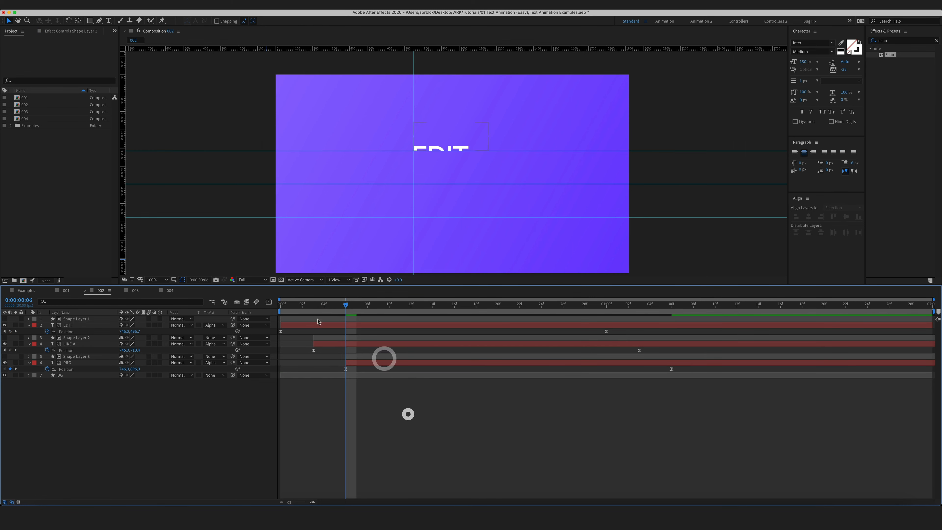
Play back the staggered text reveal in composition 002 and the finished example in composition E_003.
{"action": "key", "text": "KP_0"}
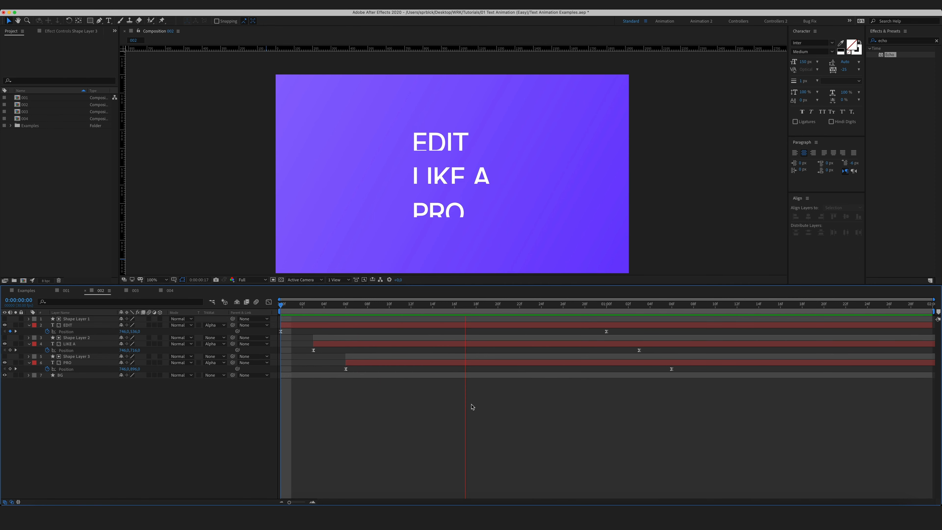
{"action": "key", "text": "space"}
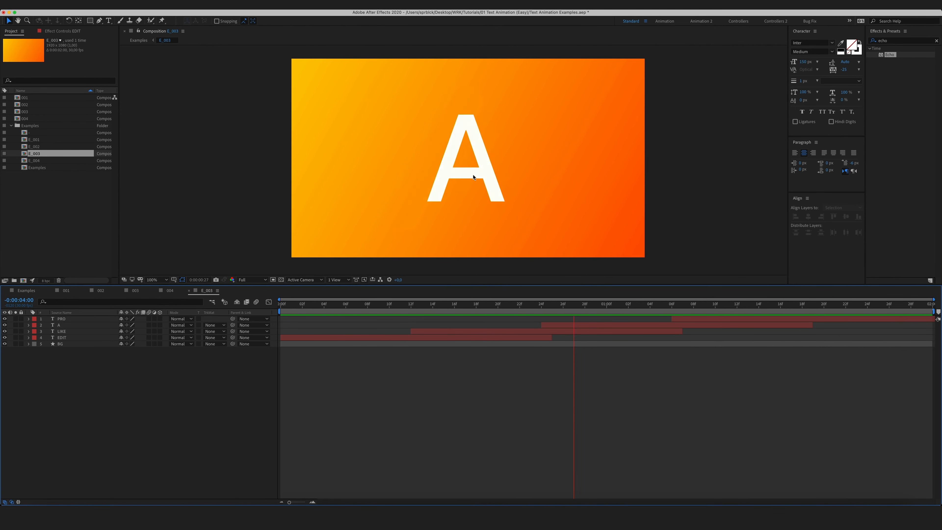
{"action": "left_click", "coordinate": [212, 382]}
Open composition 003 and delete its existing EDIT text layer.
{"action": "left_click", "coordinate": [136, 293]}
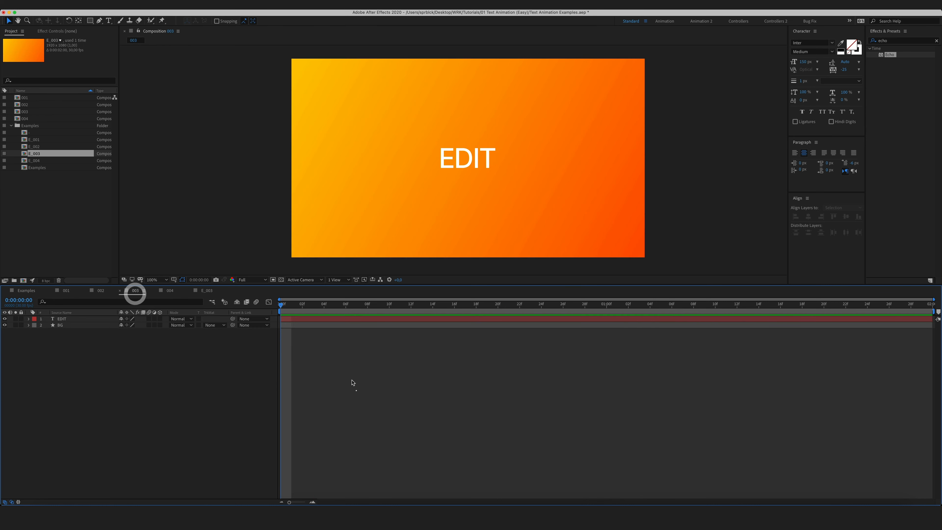
{"action": "left_click", "coordinate": [355, 389]}
{"action": "key", "text": "space"}
{"action": "left_click", "coordinate": [167, 384]}
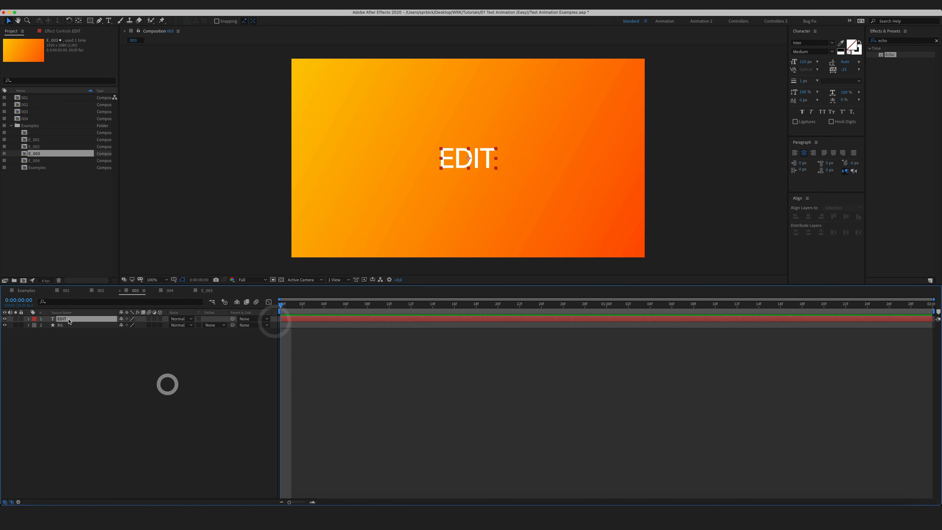
{"action": "left_click", "coordinate": [67, 318]}
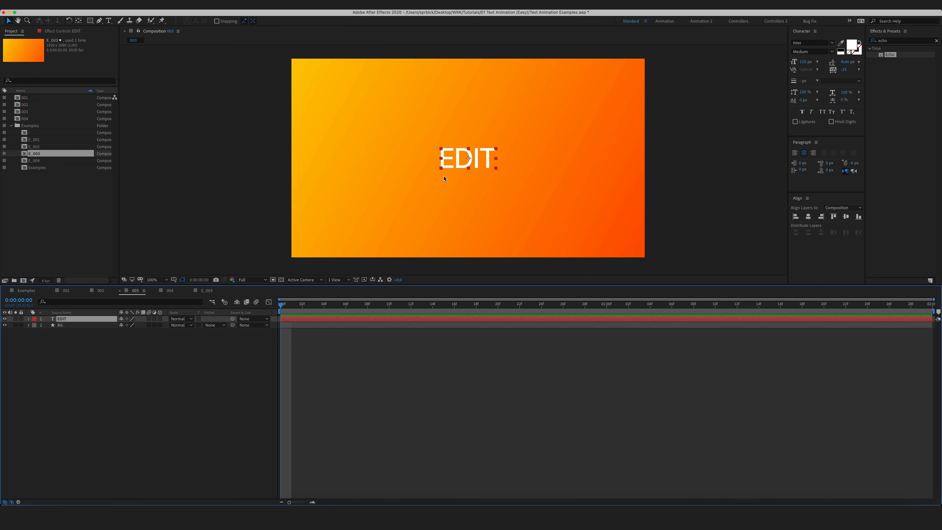
{"action": "left_click", "coordinate": [196, 376]}
{"action": "left_click", "coordinate": [80, 319]}
{"action": "key", "text": "Delete"}
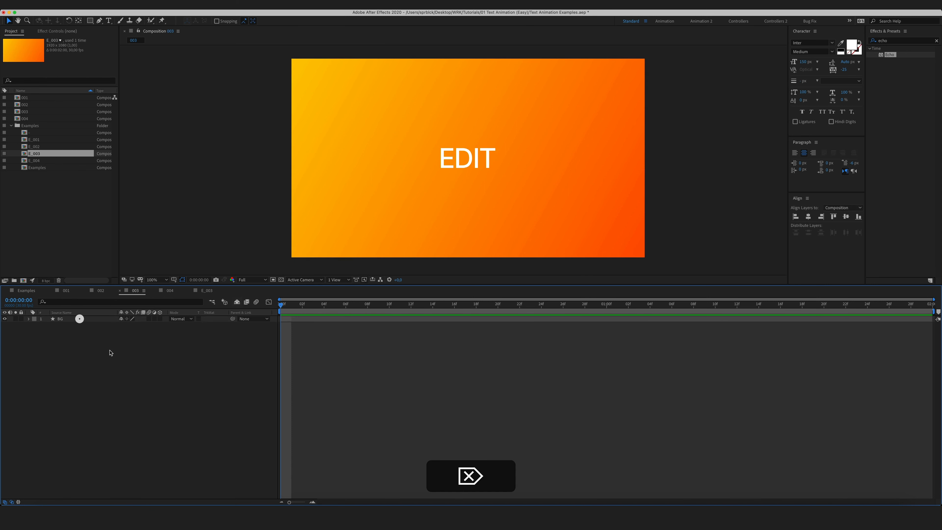
Create a new text layer reading EDIT near the middle of composition 003.
{"action": "left_click", "coordinate": [136, 380]}
{"action": "left_click", "coordinate": [109, 21]}
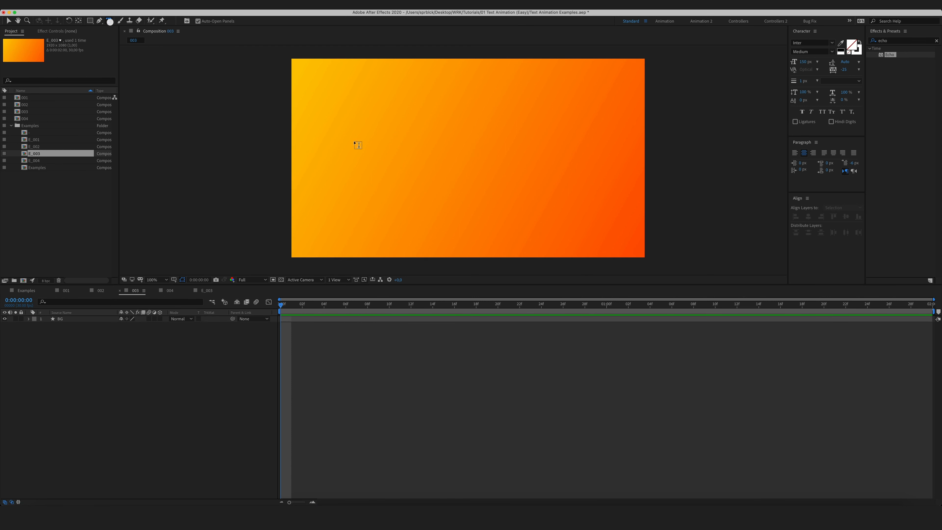
{"action": "left_click", "coordinate": [433, 157]}
{"action": "type", "text": "EDIT"}
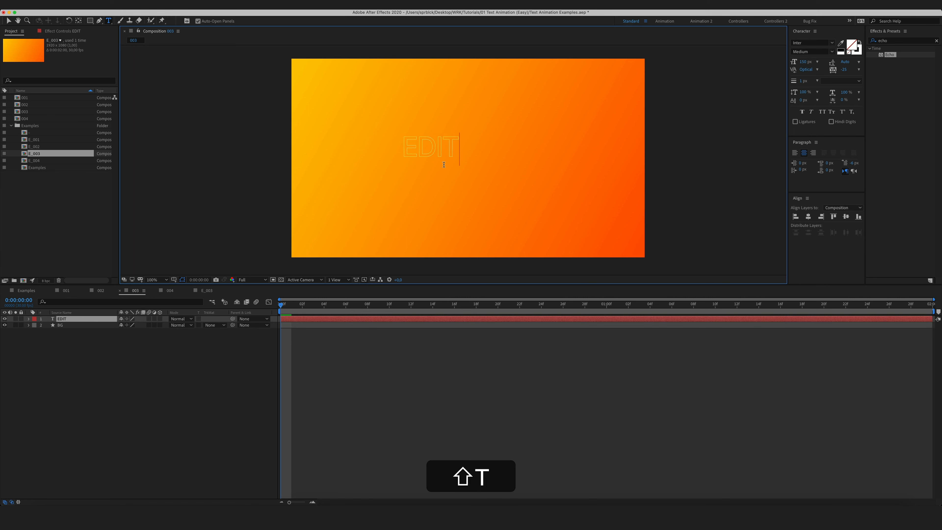
Finish the EDIT text, swap its fill and stroke so the letters are solid white, and shift it slightly left.
{"action": "key", "text": "KP_Enter"}
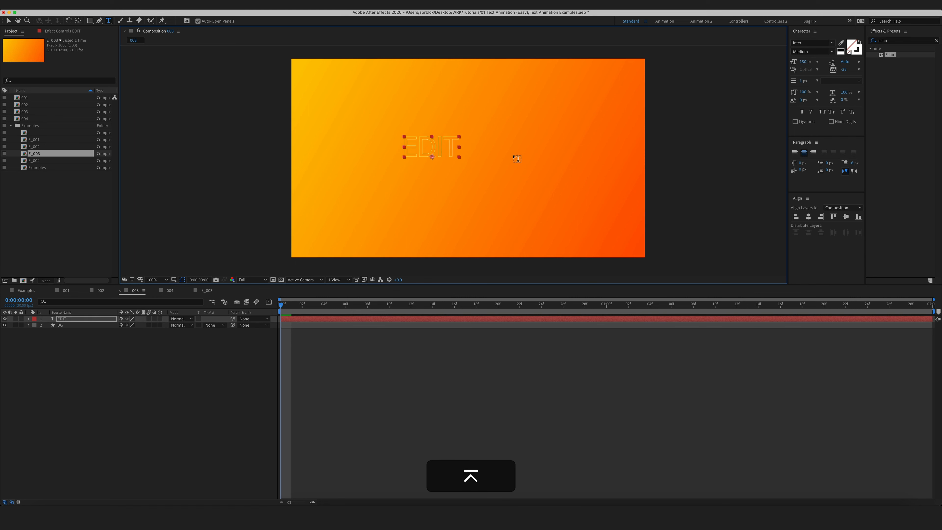
{"action": "left_click", "coordinate": [859, 42]}
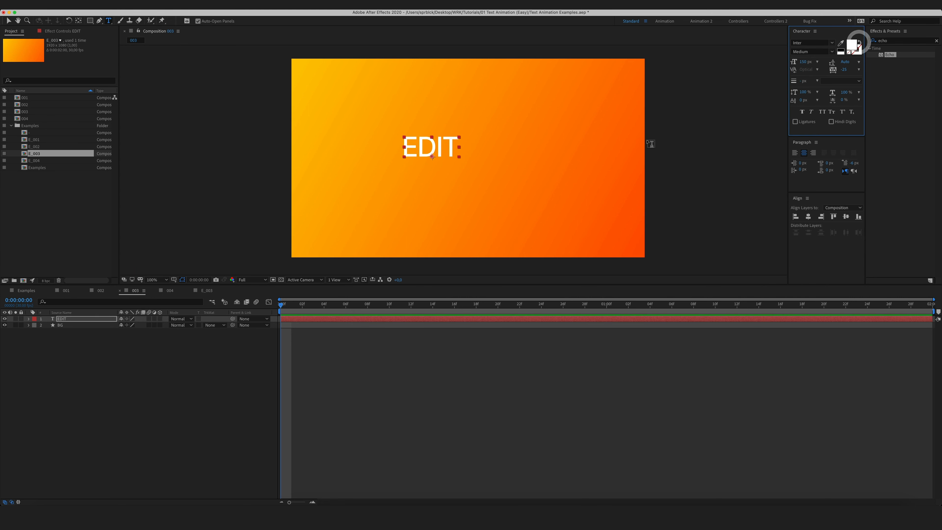
{"action": "key", "text": "v"}
{"action": "left_click_drag", "start_coordinate": [426, 145], "coordinate": [418, 145]}
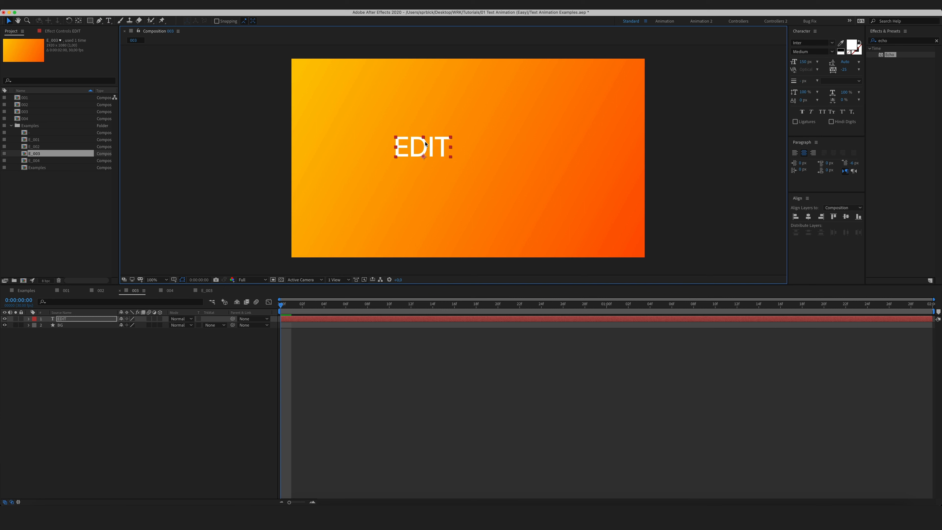
Centre the anchor point in the EDIT text and align the layer to the composition's horizontal and vertical centre.
{"action": "key", "text": "alt+super+Home"}
{"action": "left_click", "coordinate": [809, 217]}
{"action": "left_click", "coordinate": [845, 216]}
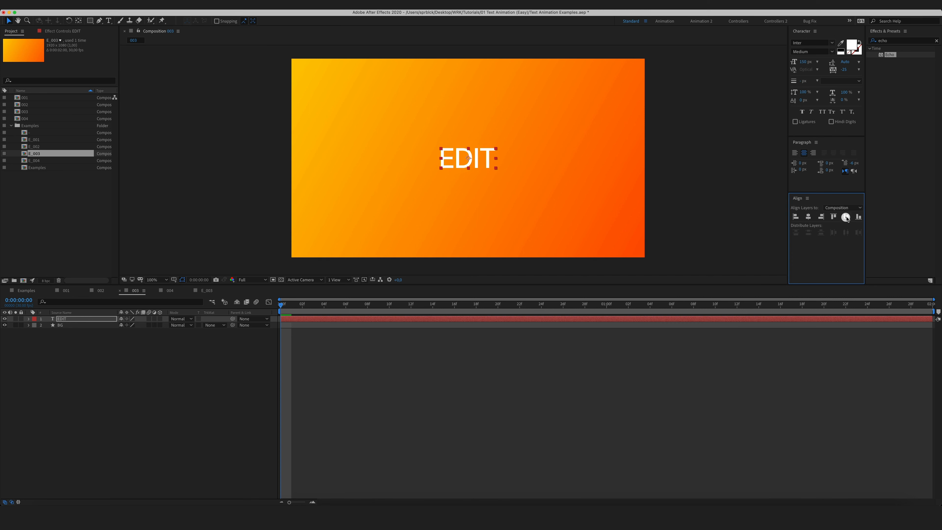
{"action": "left_click", "coordinate": [196, 372]}
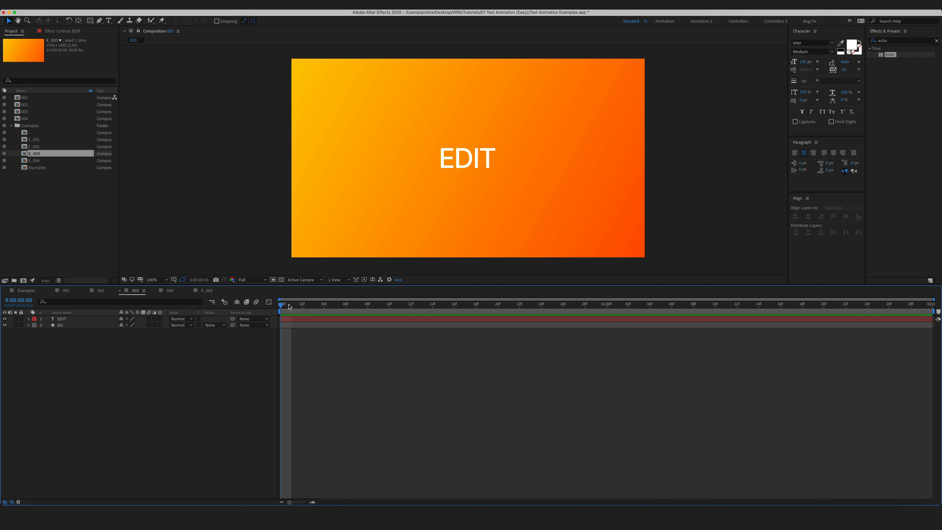
Keyframe the EDIT layer's Scale at 1000% on frame 0 and 100% on frame 10.
{"action": "left_click_drag", "start_coordinate": [286, 307], "coordinate": [390, 314]}
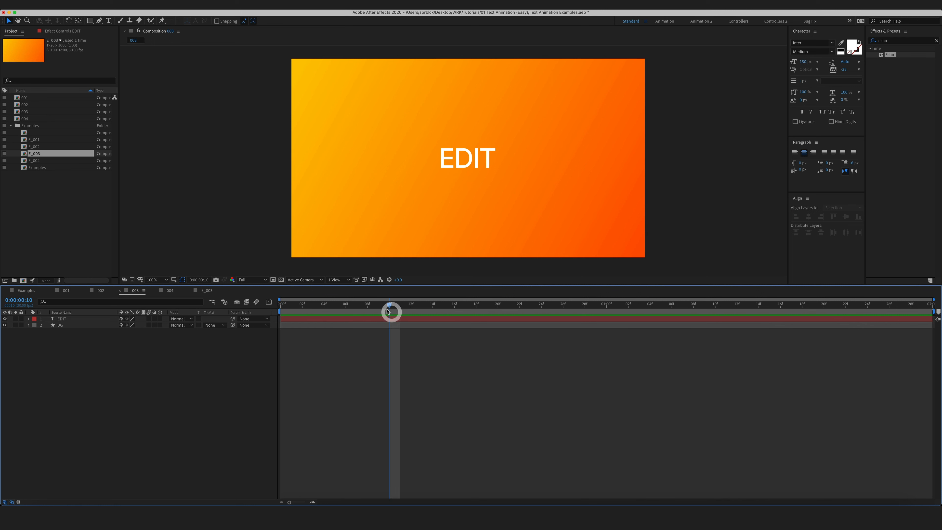
{"action": "left_click", "coordinate": [61, 319]}
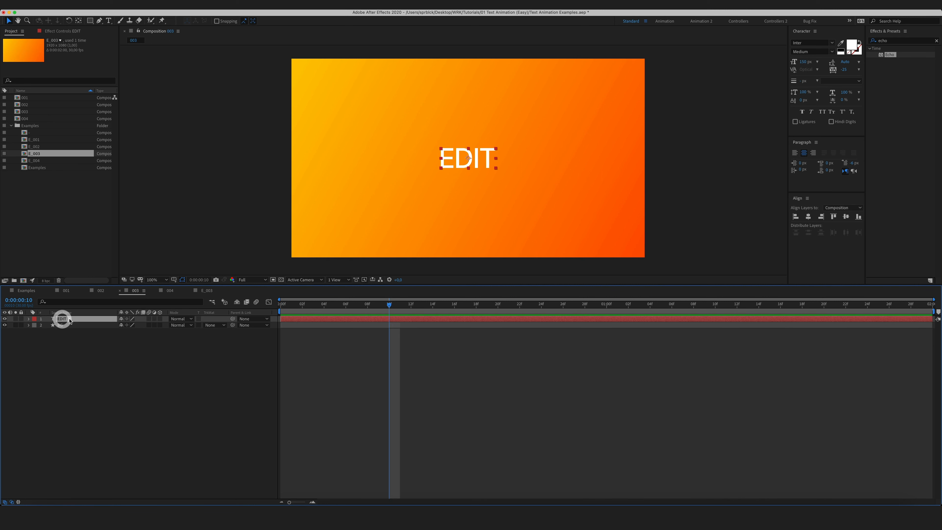
{"action": "key", "text": "s"}
{"action": "left_click", "coordinate": [47, 325]}
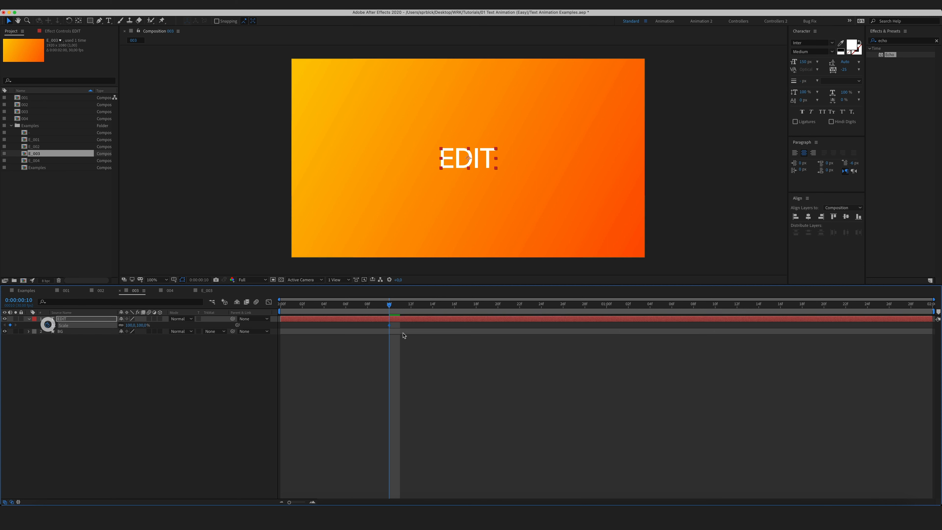
{"action": "left_click_drag", "start_coordinate": [389, 308], "coordinate": [281, 319]}
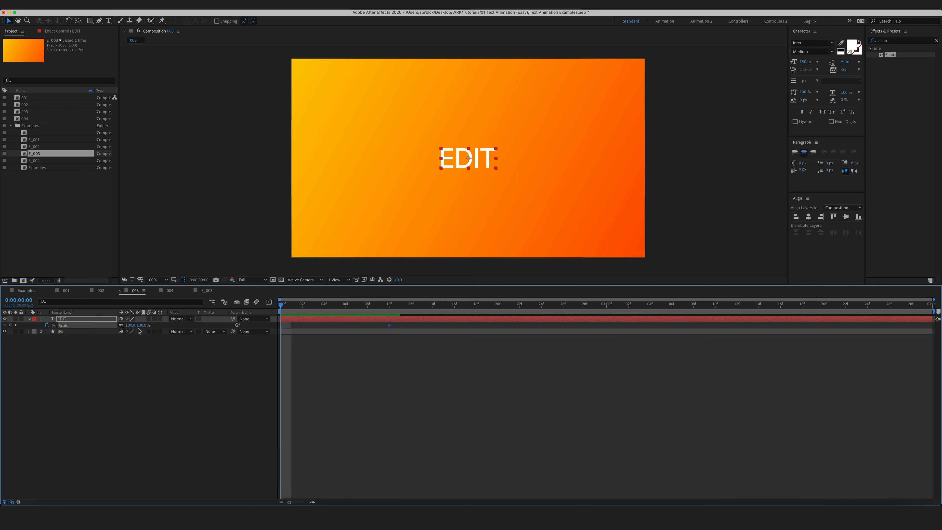
{"action": "type", "text": "10"}
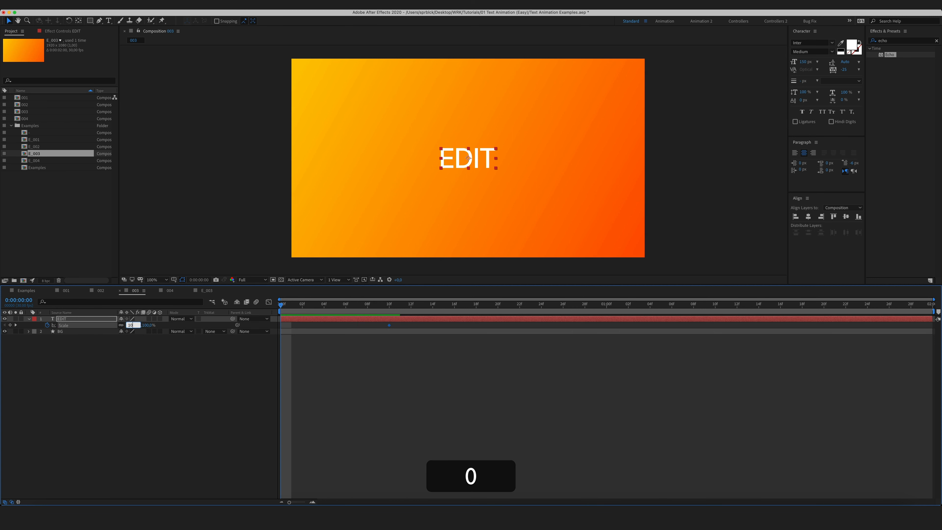
{"action": "left_click", "coordinate": [166, 360]}
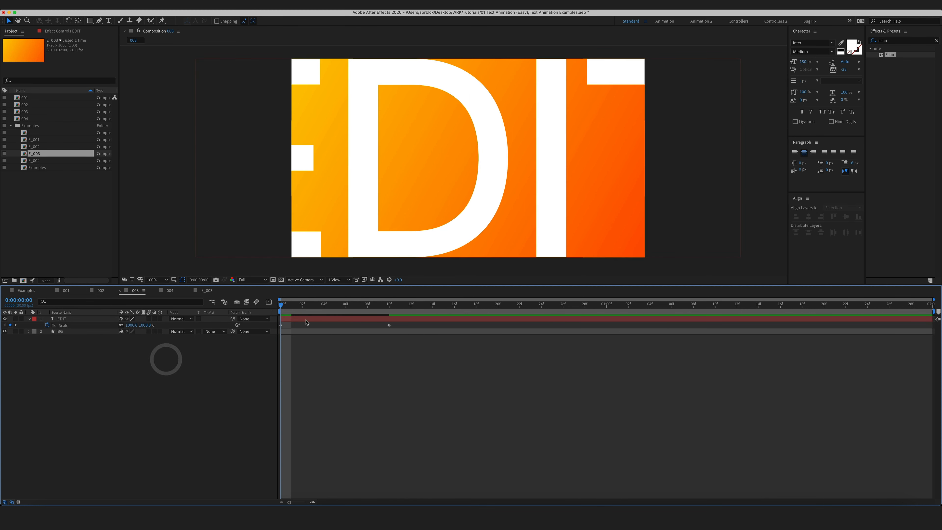
Keyframe the EDIT layer's Opacity at 0% on frame 0 and 100% on frame 4.
{"action": "left_click_drag", "start_coordinate": [286, 307], "coordinate": [324, 306]}
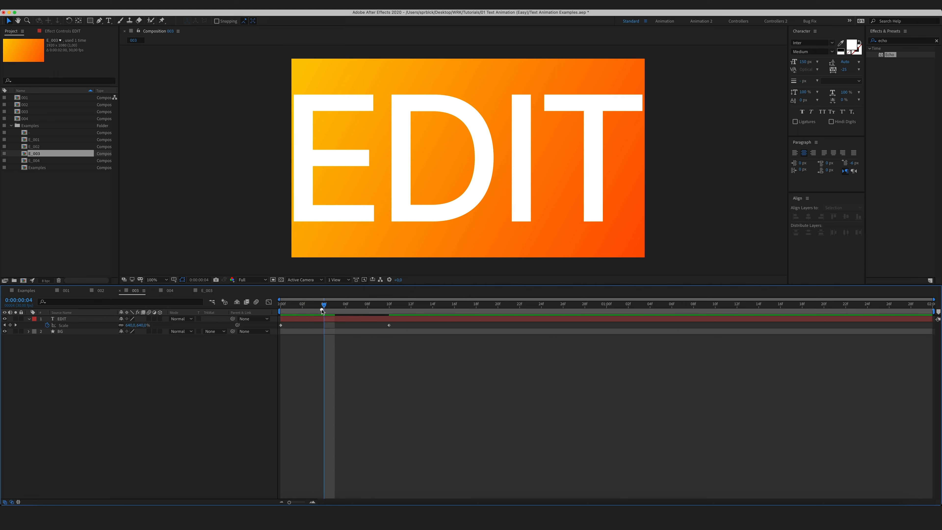
{"action": "left_click", "coordinate": [87, 319]}
{"action": "key", "text": "t"}
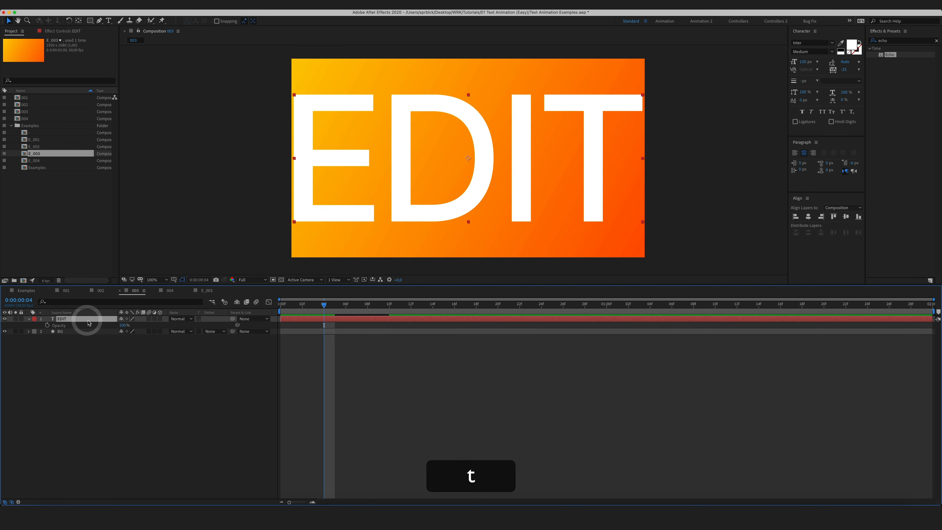
{"action": "left_click", "coordinate": [47, 325]}
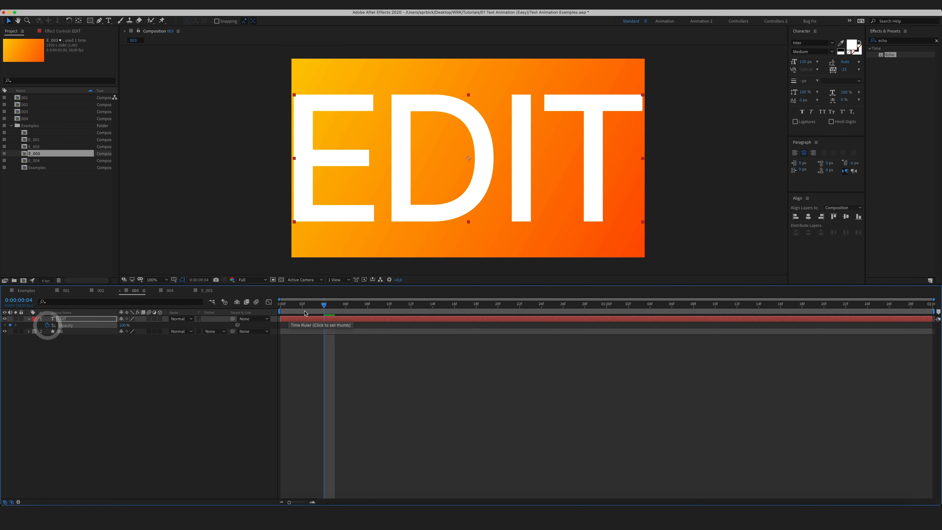
{"action": "left_click_drag", "start_coordinate": [312, 306], "coordinate": [232, 315]}
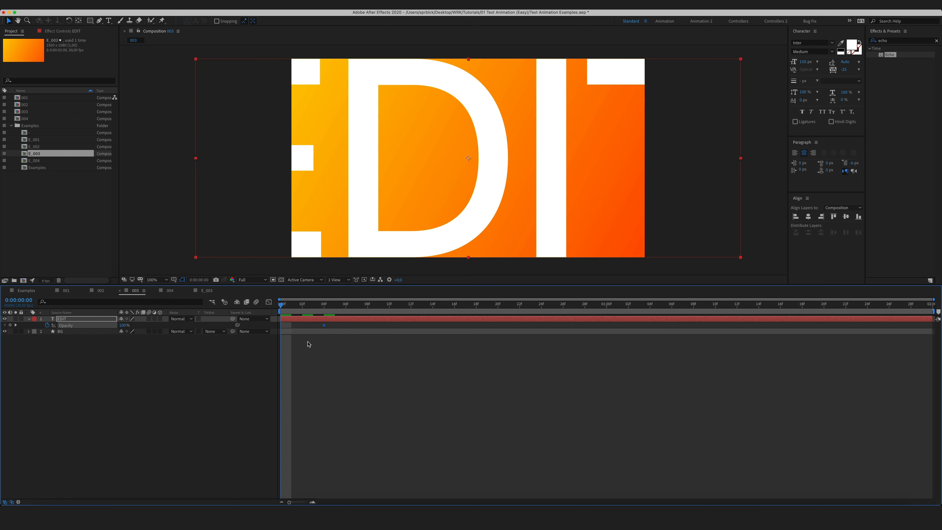
{"action": "left_click_drag", "start_coordinate": [113, 326], "coordinate": [24, 326]}
{"action": "left_click", "coordinate": [408, 388]}
Reveal the EDIT layer's keyframed properties and add Scale and Opacity keyframes at frame 14 that keep their current values.
{"action": "left_click", "coordinate": [332, 320]}
{"action": "key", "text": "u"}
{"action": "key", "text": "u"}
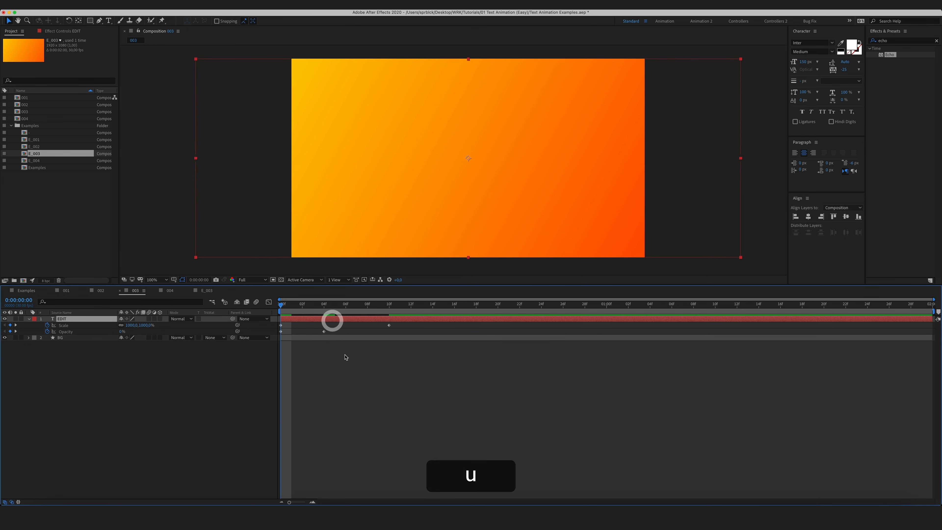
{"action": "left_click", "coordinate": [336, 365]}
{"action": "left_click", "coordinate": [336, 305]}
{"action": "left_click_drag", "start_coordinate": [342, 312], "coordinate": [432, 319]}
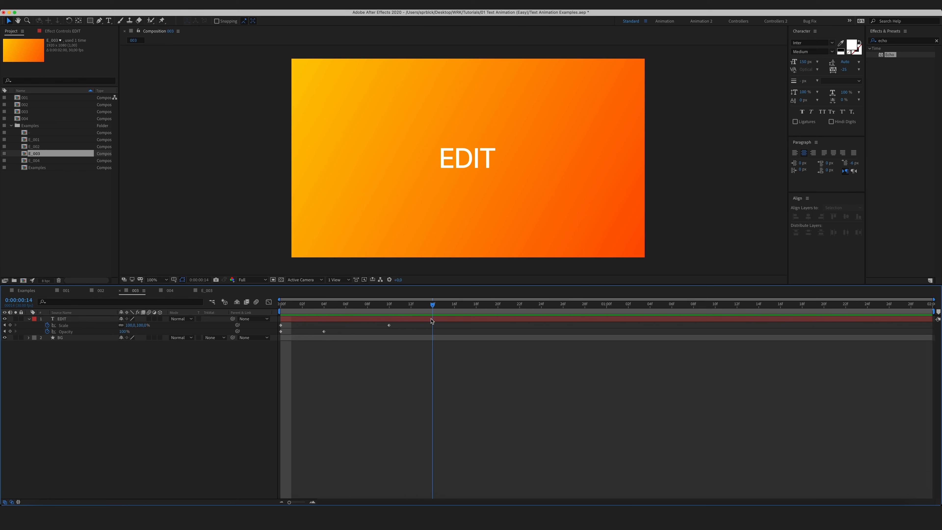
{"action": "left_click", "coordinate": [10, 325]}
{"action": "left_click", "coordinate": [10, 331]}
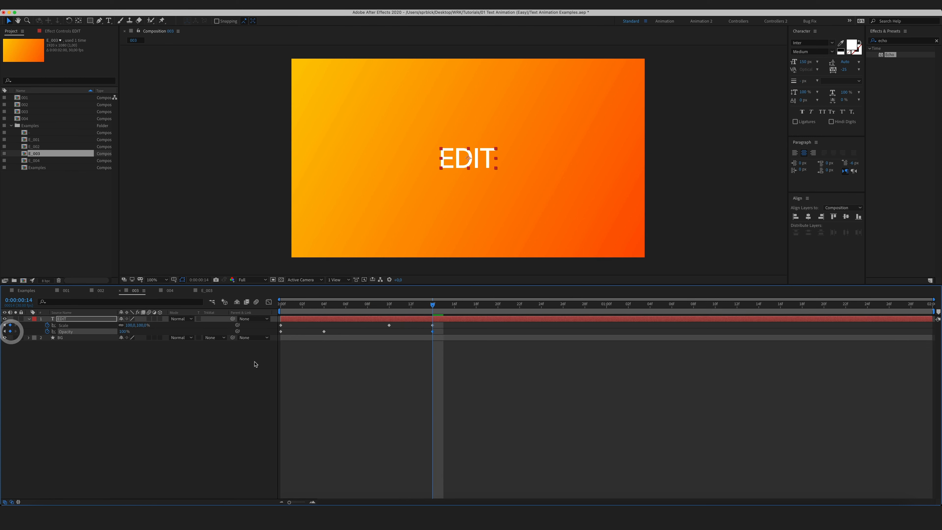
{"action": "left_click", "coordinate": [466, 362]}
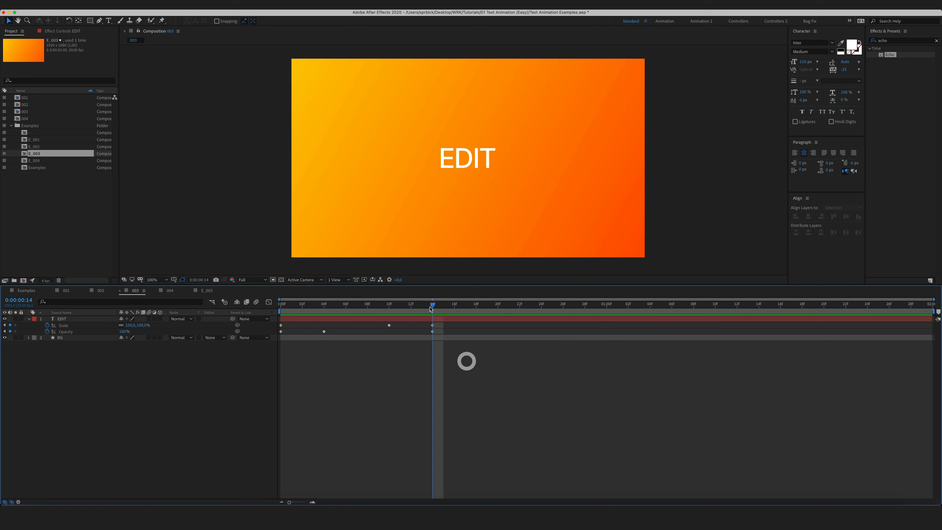
Set the EDIT layer's Scale to 50% at frame 24.
{"action": "mouse_move", "coordinate": [432, 308]}
{"action": "left_mouse_down"}
{"action": "mouse_move", "coordinate": [414, 308]}
{"action": "mouse_move", "coordinate": [467, 312]}
{"action": "mouse_move", "coordinate": [435, 315]}
{"action": "left_mouse_up"}
{"action": "key", "text": "Page_Down"}
{"action": "key", "text": "Page_Down"}
{"action": "key", "text": "Page_Down"}
{"action": "key", "text": "Page_Down"}
{"action": "key", "text": "Page_Down"}
{"action": "key", "text": "Page_Down"}
{"action": "key", "text": "Page_Down"}
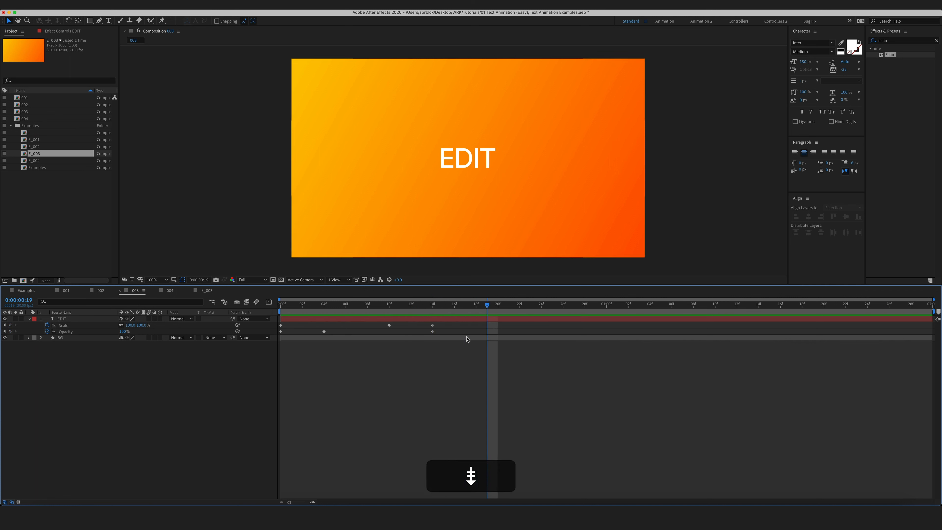
{"action": "key", "text": "Page_Down"}
{"action": "key", "text": "Page_Down"}
{"action": "key", "text": "Page_Down"}
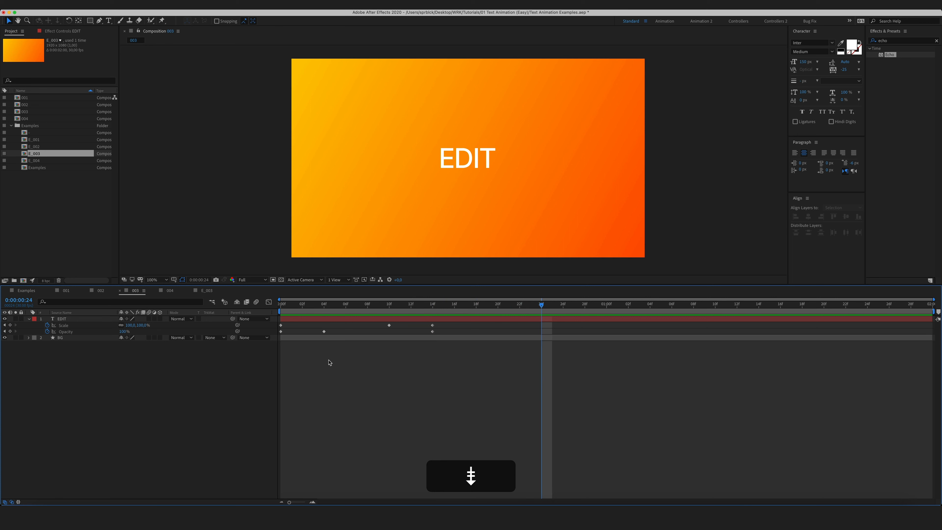
{"action": "left_click", "coordinate": [118, 374]}
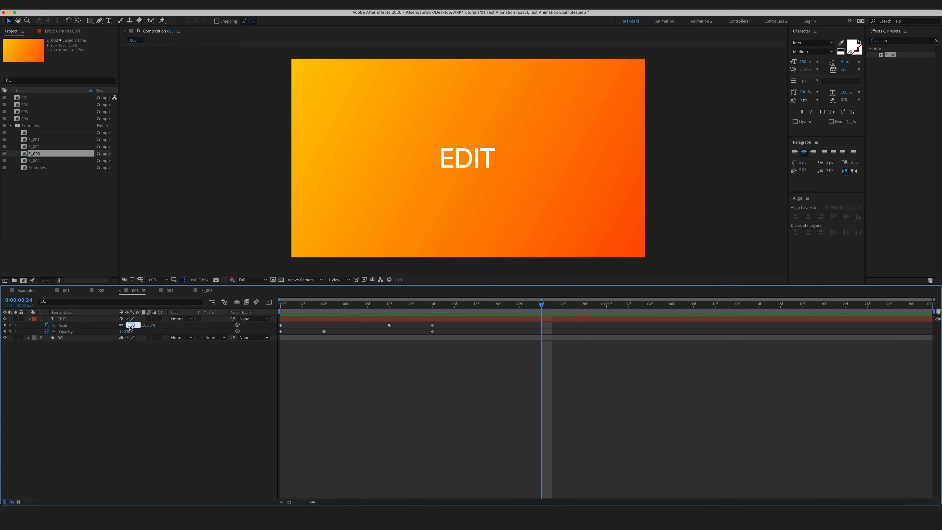
{"action": "type", "text": "50"}
{"action": "key", "text": "Return"}
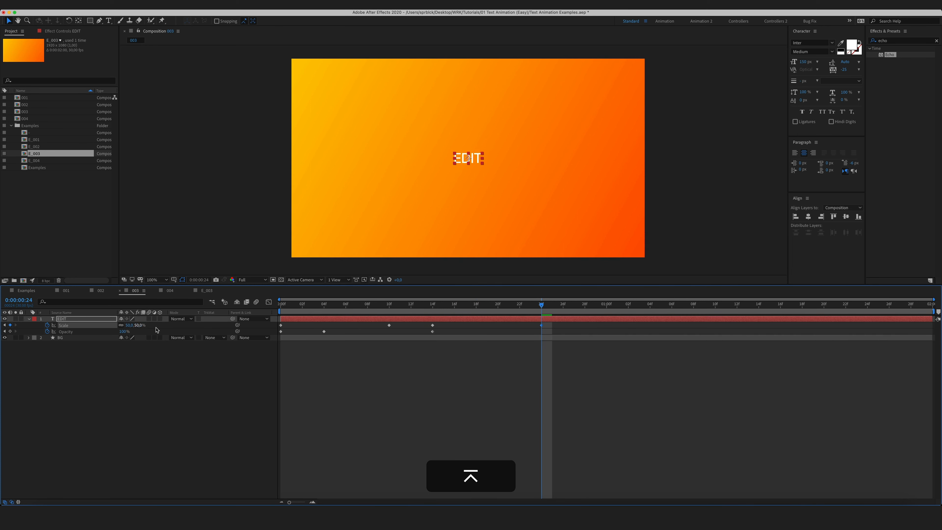
{"action": "left_click", "coordinate": [523, 366]}
Preview the shrinking text and set the EDIT layer's Opacity to 0% at frame 18.
{"action": "left_click_drag", "start_coordinate": [535, 311], "coordinate": [433, 311]}
{"action": "left_click_drag", "start_coordinate": [325, 308], "coordinate": [476, 307]}
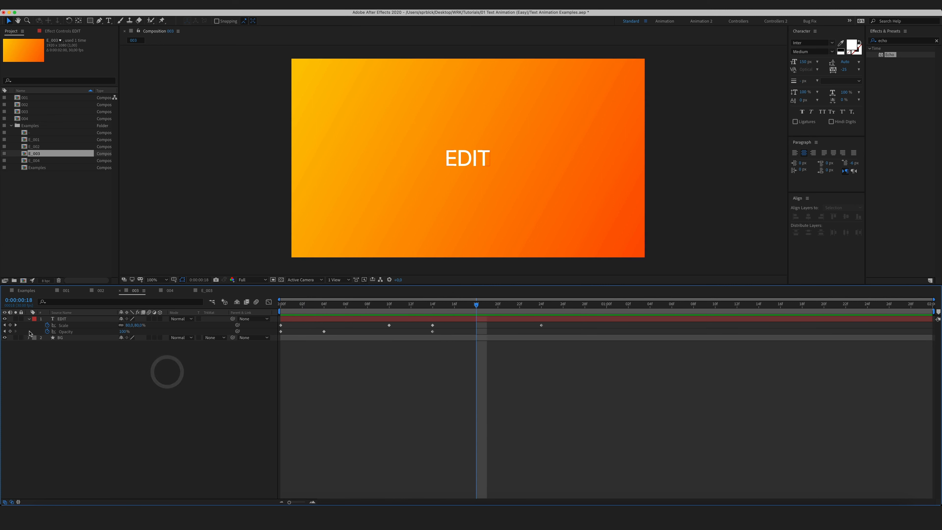
{"action": "left_click", "coordinate": [433, 306]}
{"action": "key", "text": "Page_Down"}
{"action": "key", "text": "Page_Down"}
{"action": "key", "text": "Page_Down"}
{"action": "key", "text": "Page_Down"}
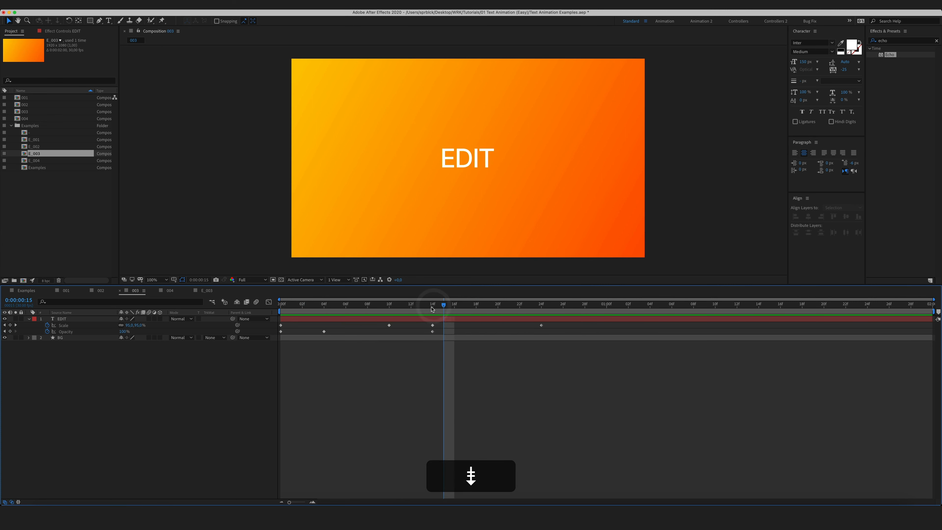
{"action": "left_click", "coordinate": [124, 332]}
{"action": "type", "text": "0"}
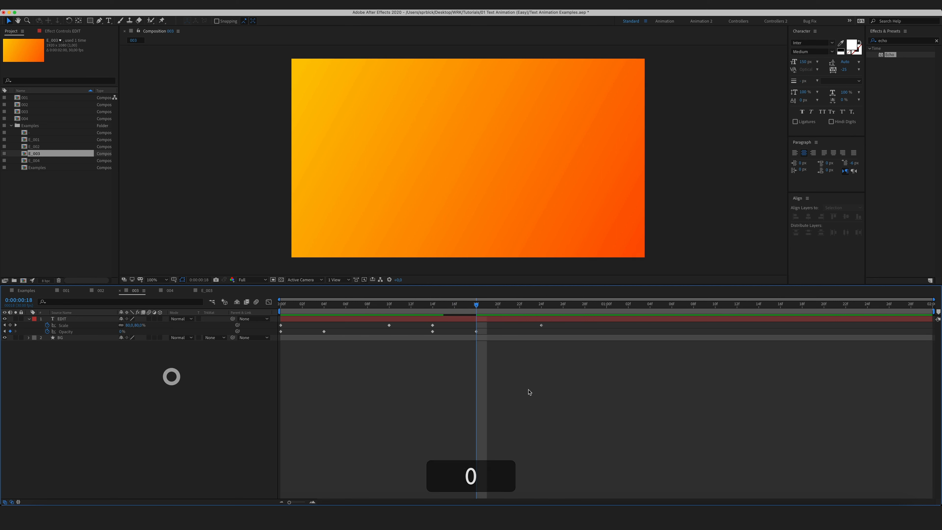
{"action": "left_click", "coordinate": [527, 389]}
Split the EDIT layer at frame 24 and delete the part after the split.
{"action": "left_click_drag", "start_coordinate": [478, 306], "coordinate": [537, 316]}
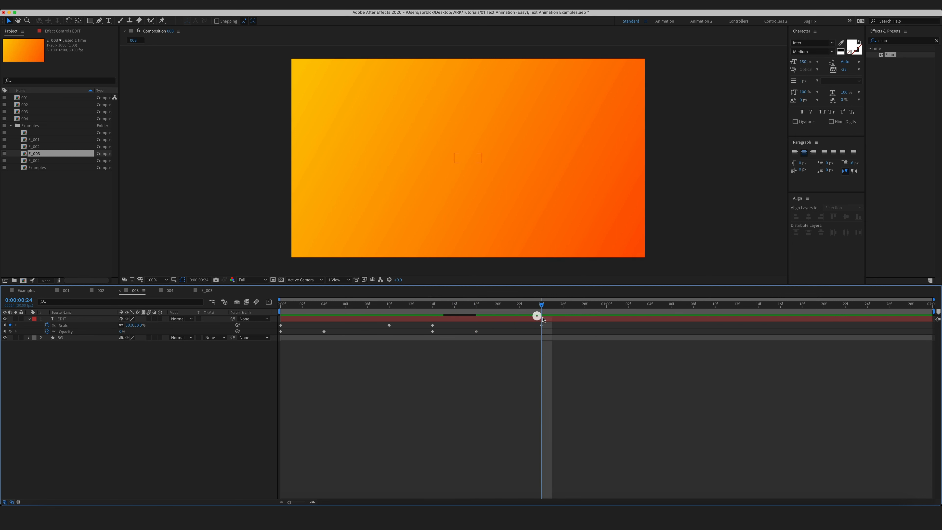
{"action": "left_click", "coordinate": [538, 318]}
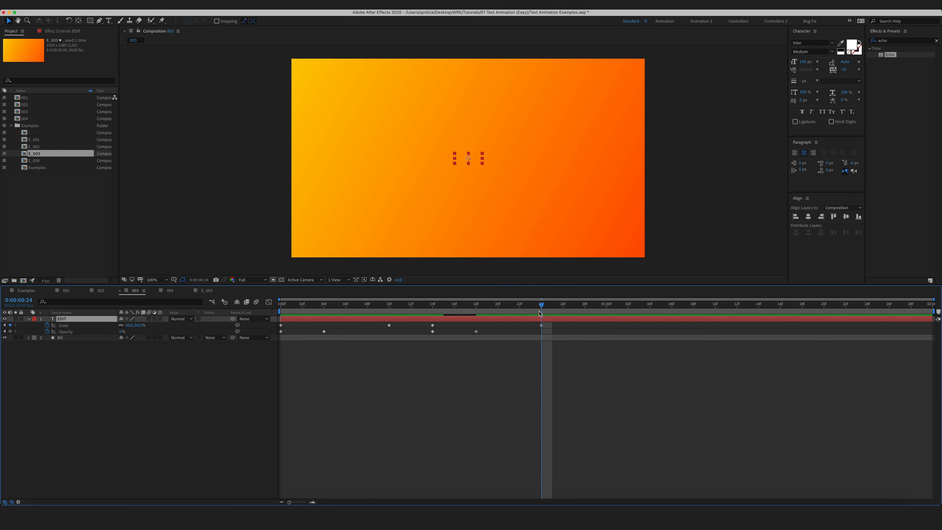
{"action": "left_click", "coordinate": [539, 308]}
{"action": "key", "text": "super"}
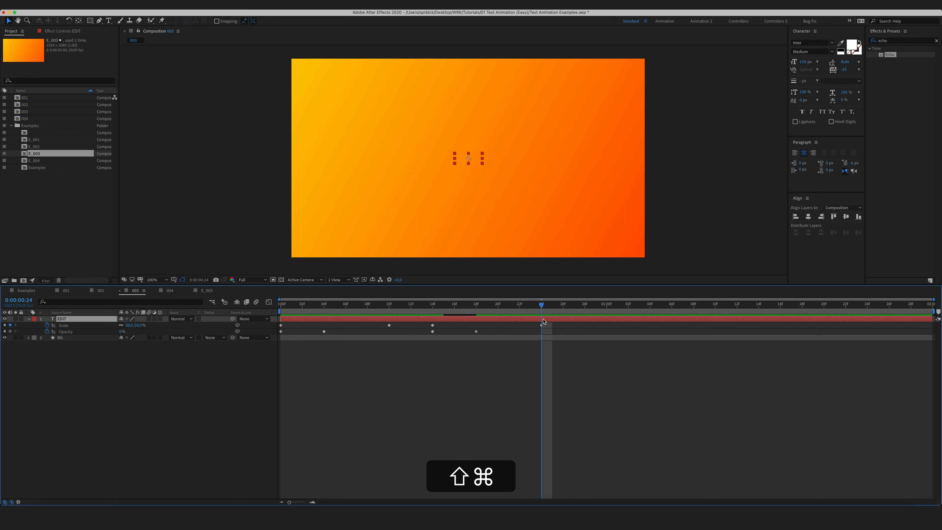
{"action": "key", "text": "shift+super+d"}
{"action": "left_click", "coordinate": [551, 364]}
{"action": "left_click", "coordinate": [551, 319]}
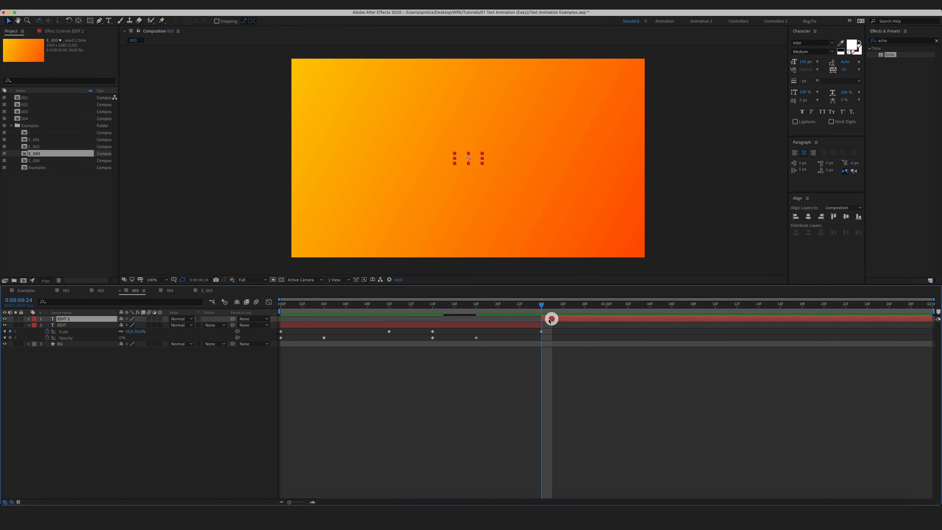
{"action": "key", "text": "Delete"}
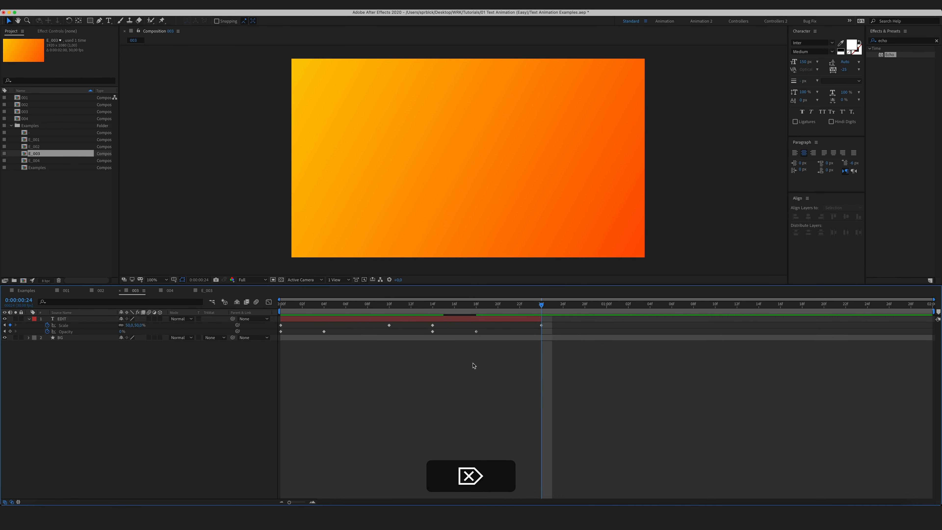
Apply Easy Ease to all Scale and Opacity keyframes of the EDIT layer and show them in the Graph Editor.
{"action": "left_click_drag", "start_coordinate": [567, 320], "coordinate": [269, 342]}
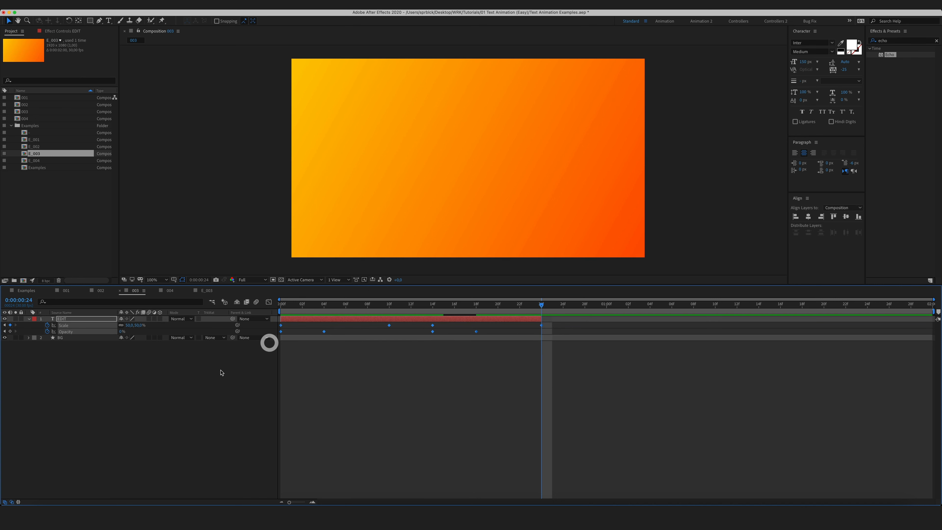
{"action": "left_click_drag", "start_coordinate": [562, 353], "coordinate": [278, 319]}
{"action": "left_click", "coordinate": [280, 325]}
{"action": "right_click", "coordinate": [281, 327]}
{"action": "mouse_move", "coordinate": [307, 421]}
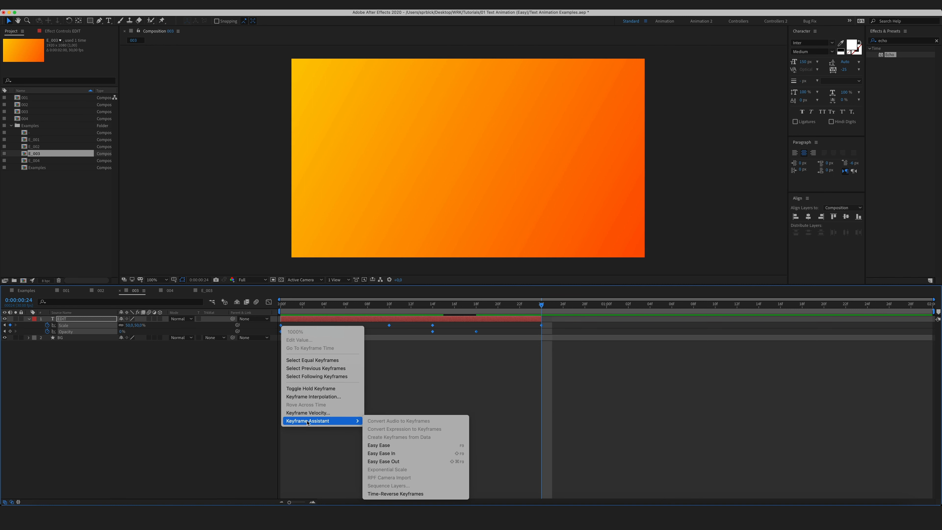
{"action": "left_click", "coordinate": [385, 445]}
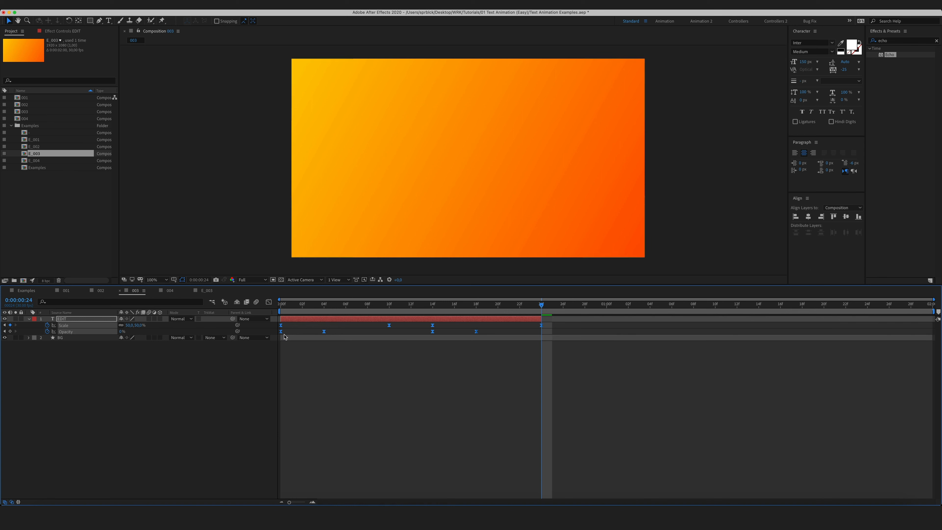
{"action": "left_click", "coordinate": [269, 302]}
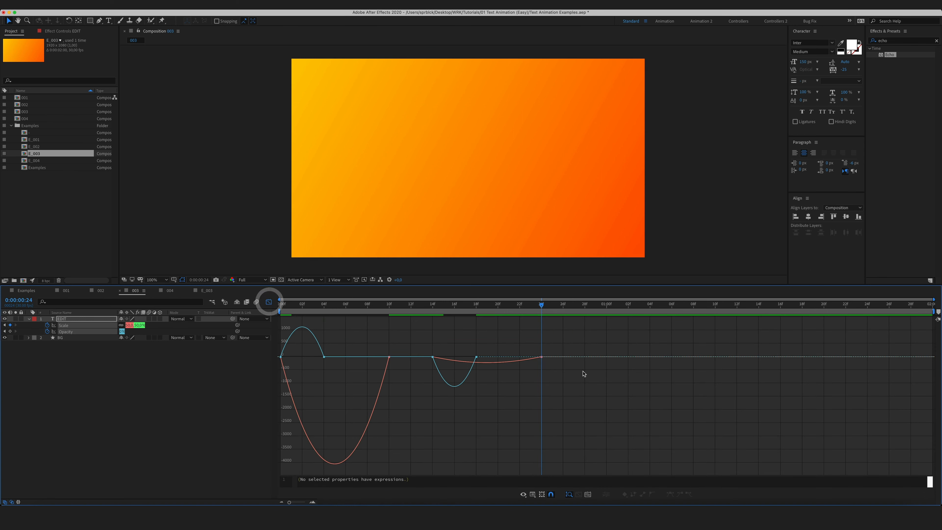
Stretch the incoming easing handles of all EDIT keyframes in the Graph Editor for a stronger slow-down, and preview the animation.
{"action": "left_click_drag", "start_coordinate": [582, 374], "coordinate": [203, 337]}
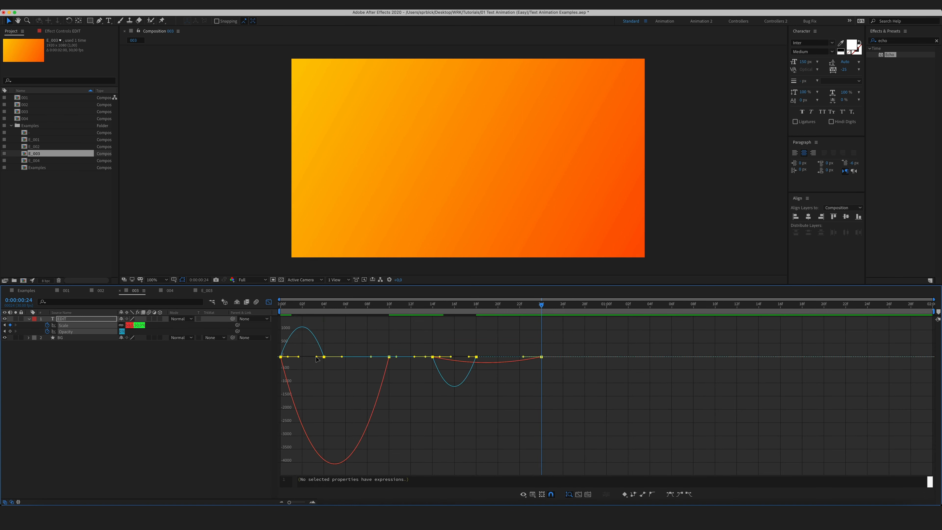
{"action": "left_click_drag", "start_coordinate": [317, 357], "coordinate": [274, 358]}
{"action": "left_click", "coordinate": [269, 355]}
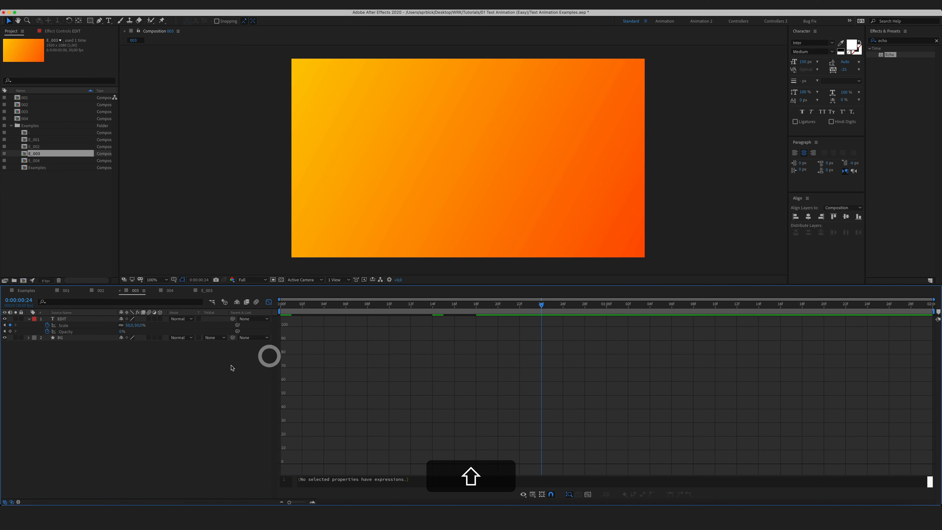
{"action": "left_click", "coordinate": [269, 302]}
{"action": "left_click_drag", "start_coordinate": [536, 306], "coordinate": [377, 332]}
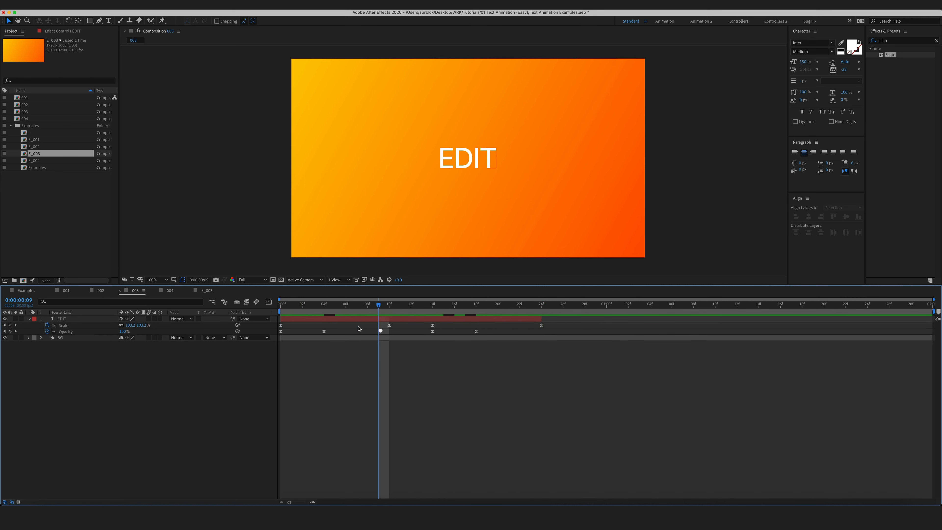
{"action": "left_click", "coordinate": [380, 331]}
{"action": "left_click", "coordinate": [344, 319]}
{"action": "key", "text": "space"}
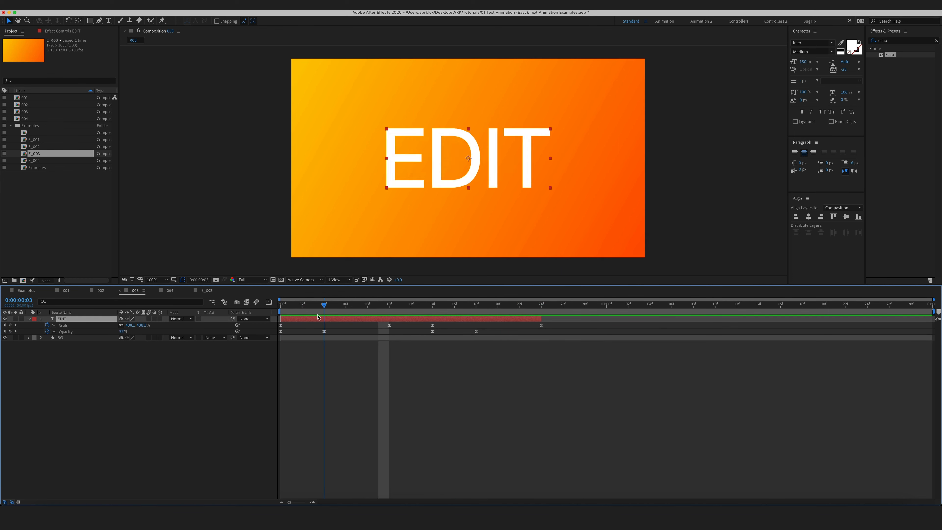
{"action": "left_click", "coordinate": [166, 306]}
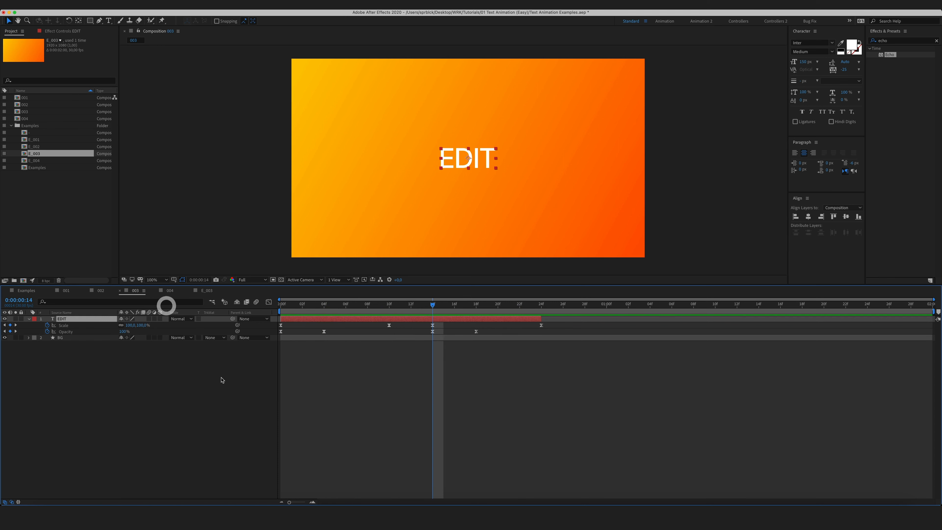
Duplicate the EDIT layer with its keyframes, shift the copy to start at frame 14, and preview the overlap.
{"action": "left_click", "coordinate": [222, 378]}
{"action": "left_click", "coordinate": [69, 319]}
{"action": "key", "text": "super+d"}
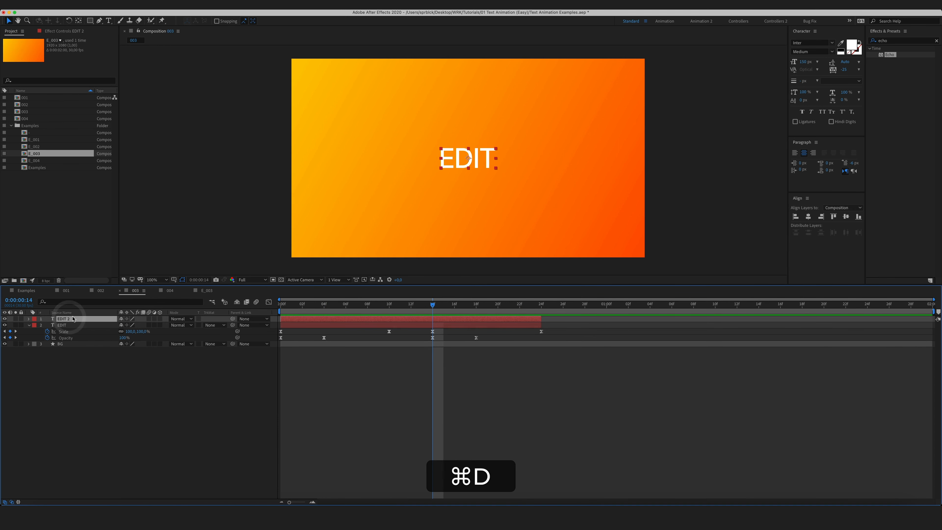
{"action": "key", "text": "u"}
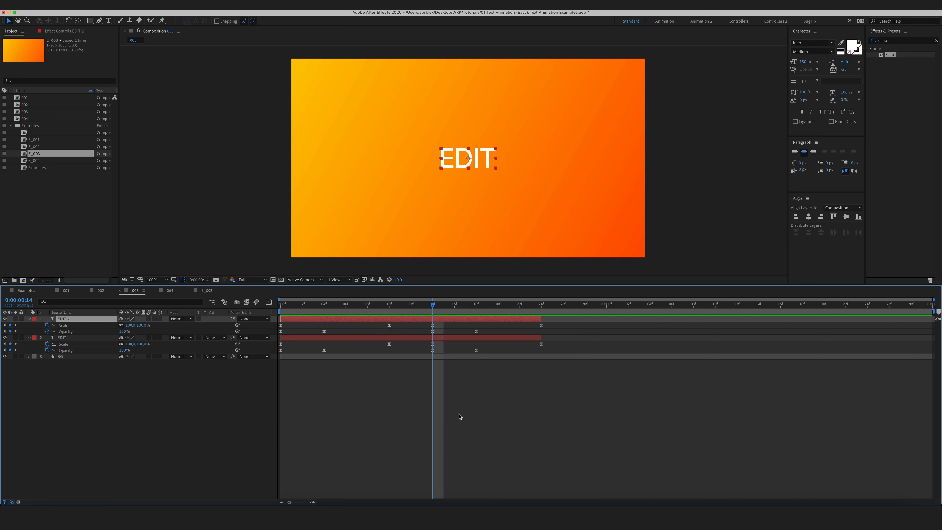
{"action": "left_click", "coordinate": [403, 396]}
{"action": "left_click_drag", "start_coordinate": [304, 322], "coordinate": [446, 330]}
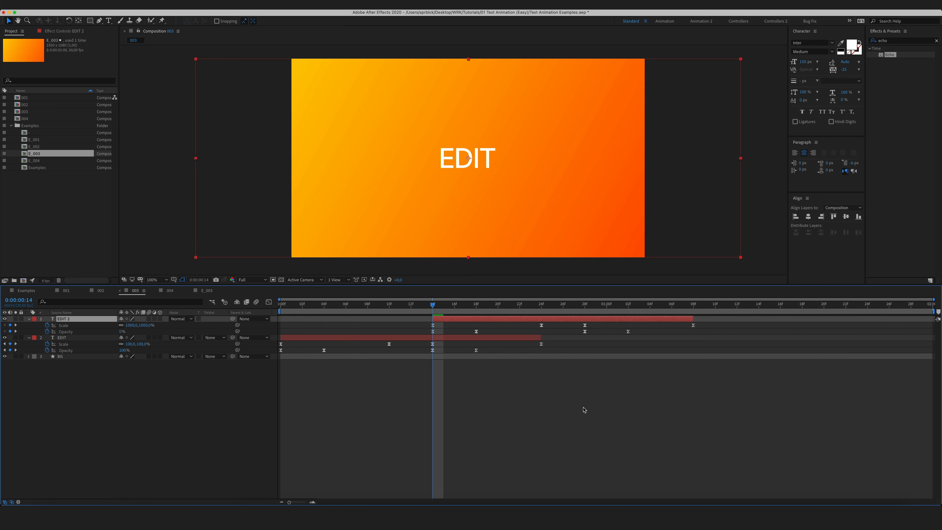
{"action": "left_click", "coordinate": [564, 407]}
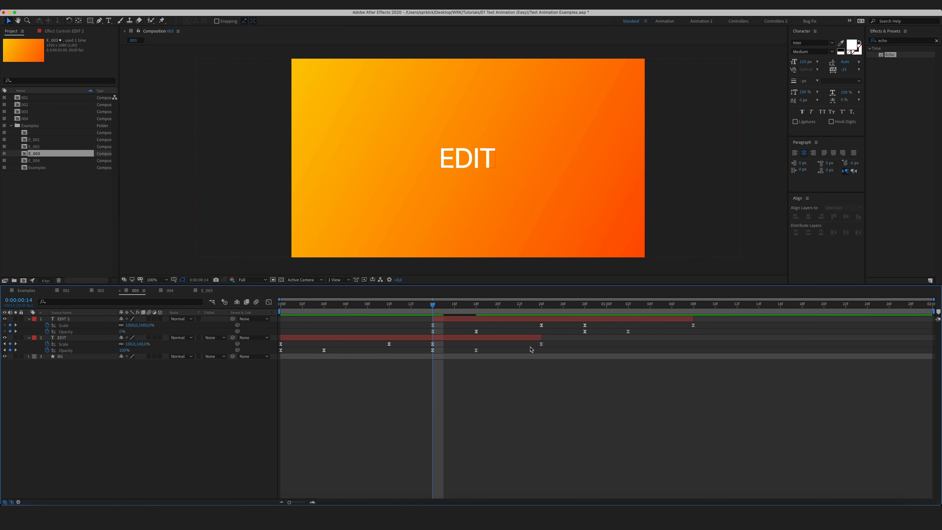
{"action": "key", "text": "space"}
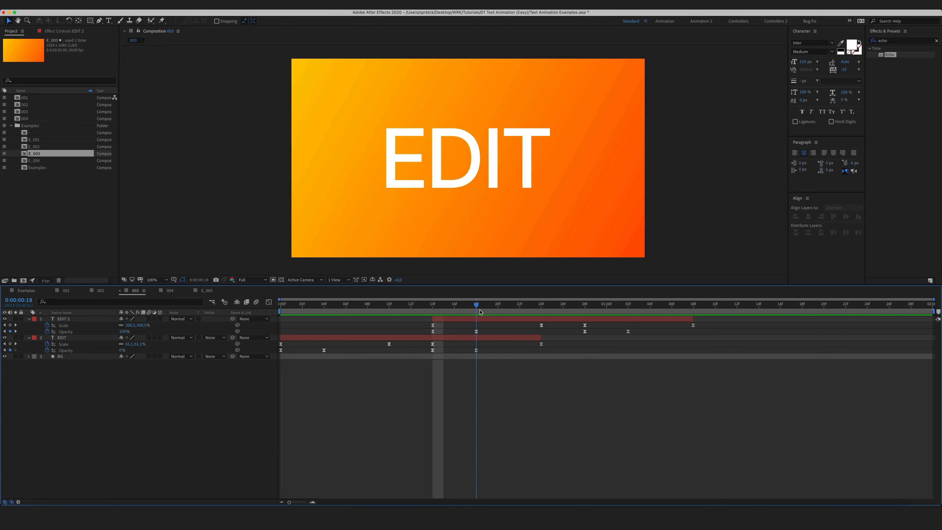
{"action": "key", "text": "space"}
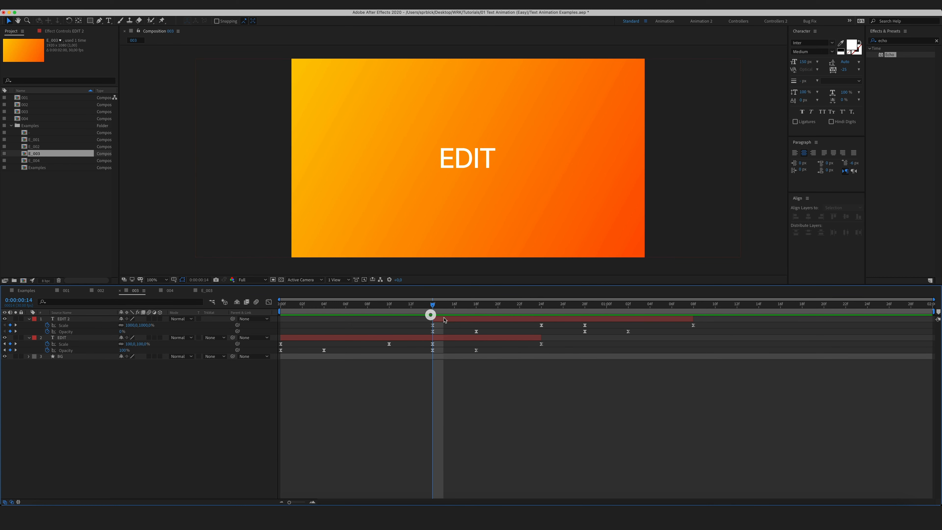
Change the duplicated layer's text to LIKE at frame 24.
{"action": "left_click_drag", "start_coordinate": [441, 314], "coordinate": [541, 314]}
{"action": "left_click", "coordinate": [540, 318]}
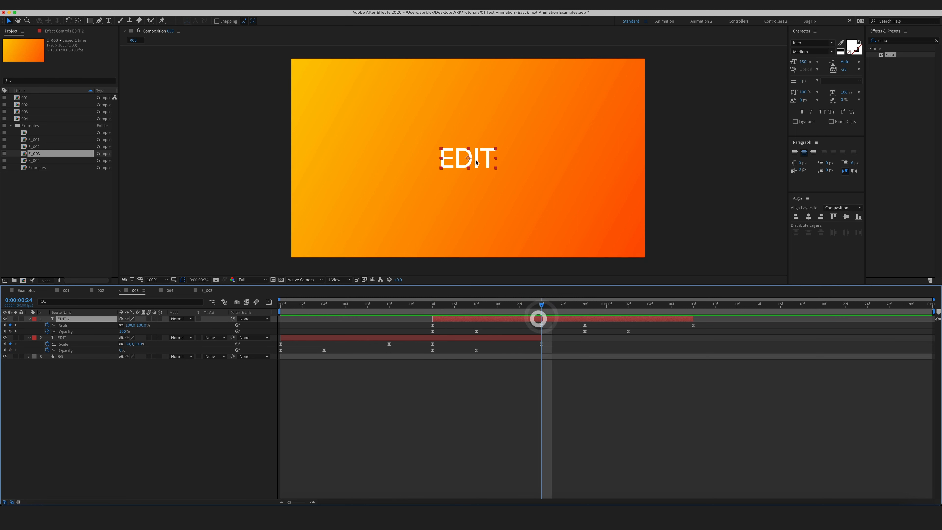
{"action": "double_click", "coordinate": [482, 155]}
{"action": "type", "text": "LIKE"}
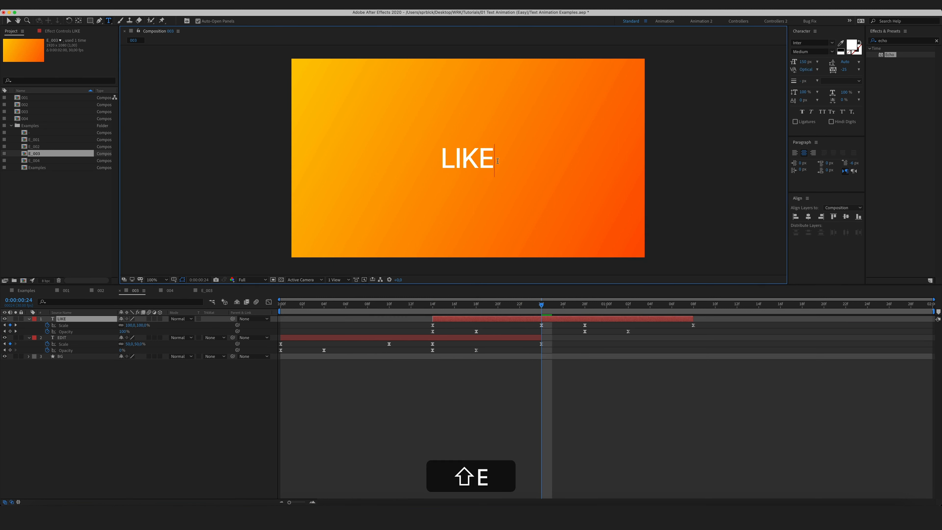
{"action": "key", "text": "KP_Enter"}
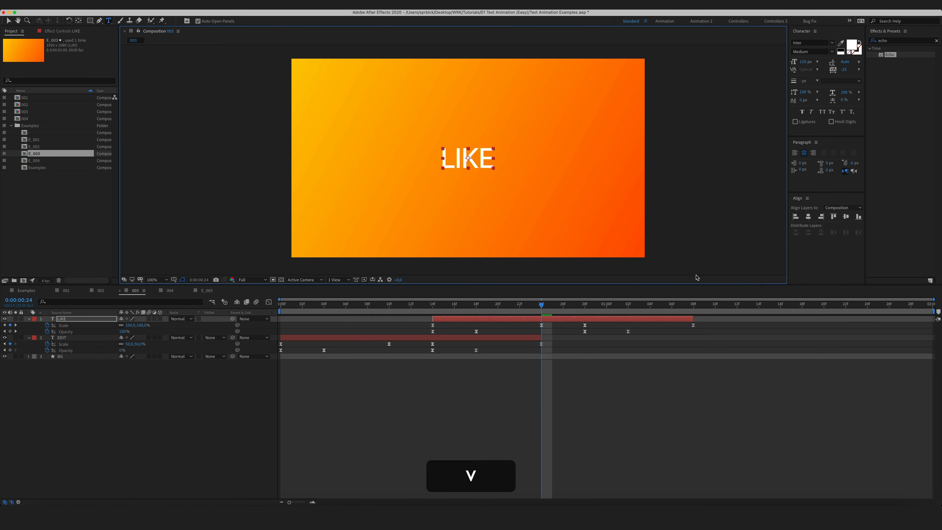
{"action": "key", "text": "v"}
{"action": "left_click", "coordinate": [614, 380]}
Duplicate the LIKE layer, reveal its keyframes and shift the copy to start at frame 28.
{"action": "left_click", "coordinate": [555, 320]}
{"action": "key", "text": "super+d"}
{"action": "key", "text": "super+u"}
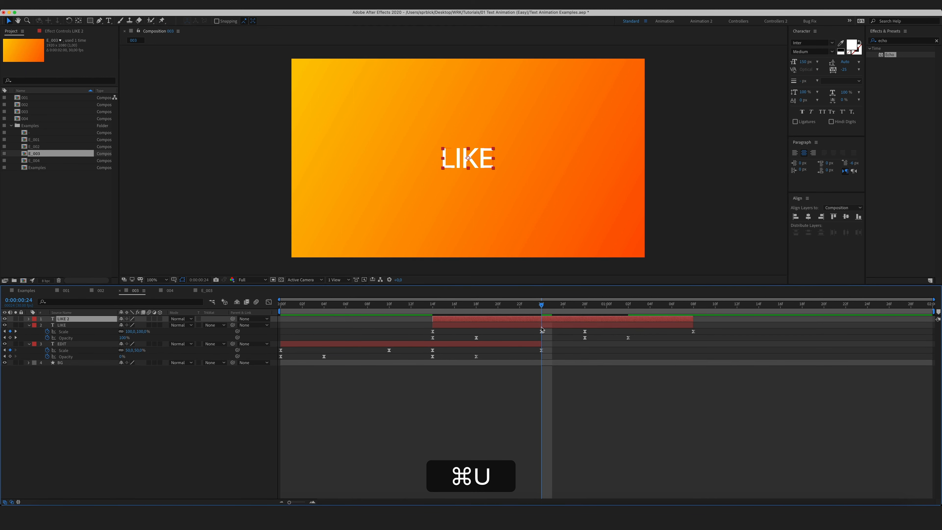
{"action": "left_click_drag", "start_coordinate": [472, 321], "coordinate": [622, 325]}
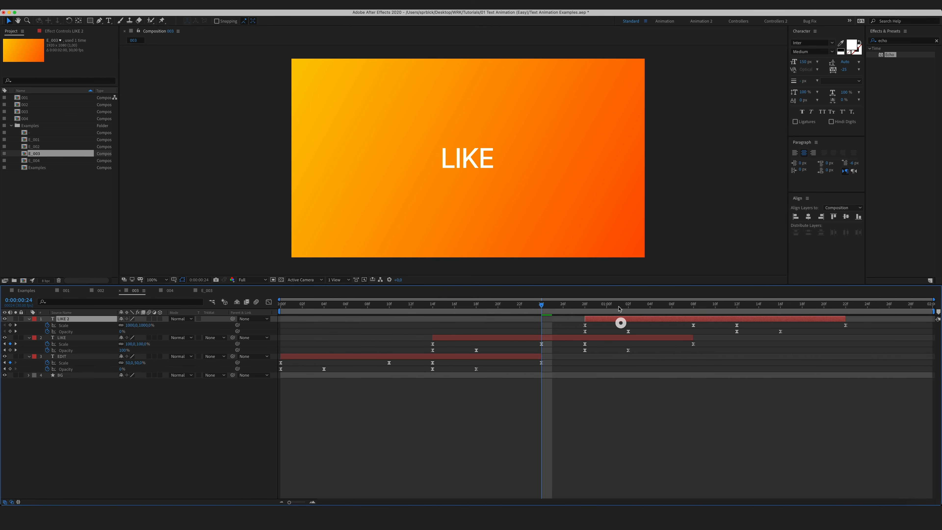
Change the LIKE duplicate's text to A at 0:00:01:08.
{"action": "left_click", "coordinate": [693, 308]}
{"action": "double_click", "coordinate": [484, 157]}
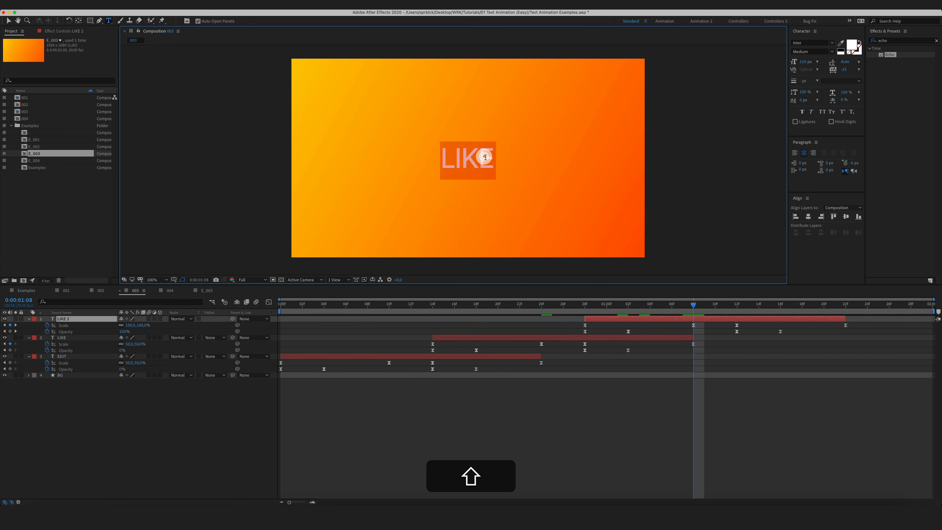
{"action": "type", "text": "A"}
{"action": "key", "text": "KP_Enter"}
{"action": "key", "text": "KP_Enter"}
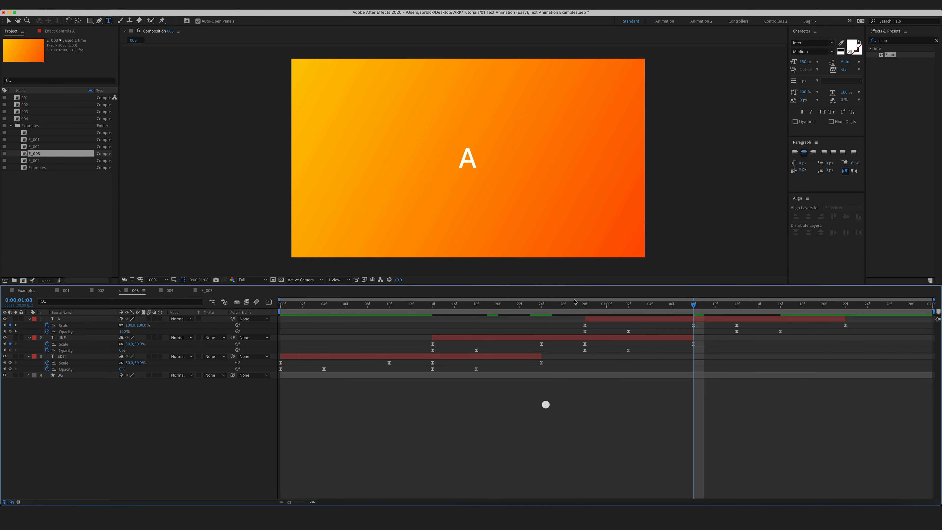
Duplicate the A layer, reveal its keyframes and shift the copy to start at 0:00:01:12.
{"action": "left_click", "coordinate": [594, 319]}
{"action": "key", "text": "super+d"}
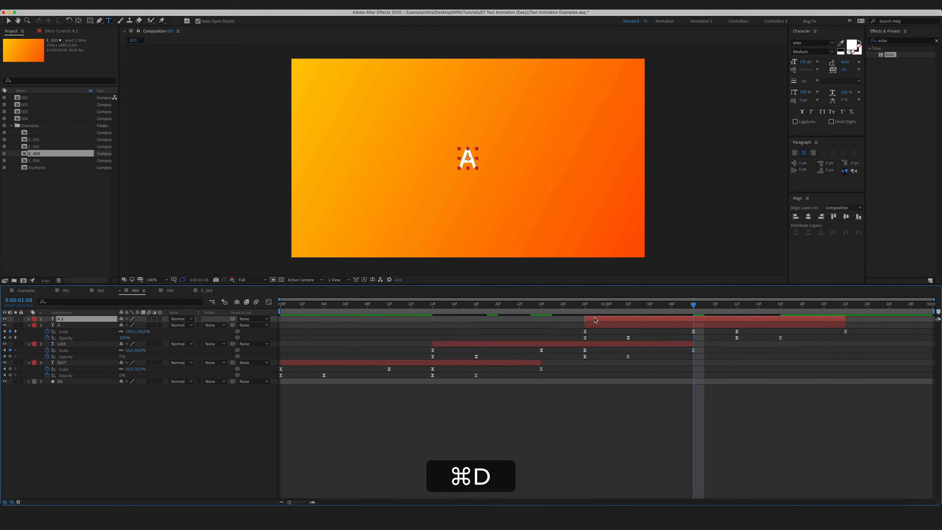
{"action": "key", "text": "u"}
{"action": "left_click_drag", "start_coordinate": [595, 319], "coordinate": [746, 319]}
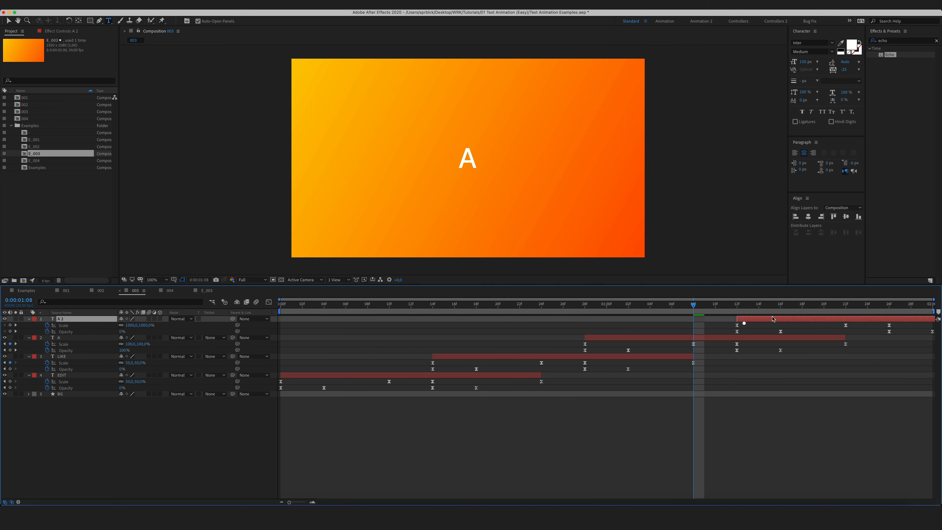
Change the A duplicate's text to PRO at 0:00:01:22 and preview the whole word sequence.
{"action": "left_click", "coordinate": [845, 305]}
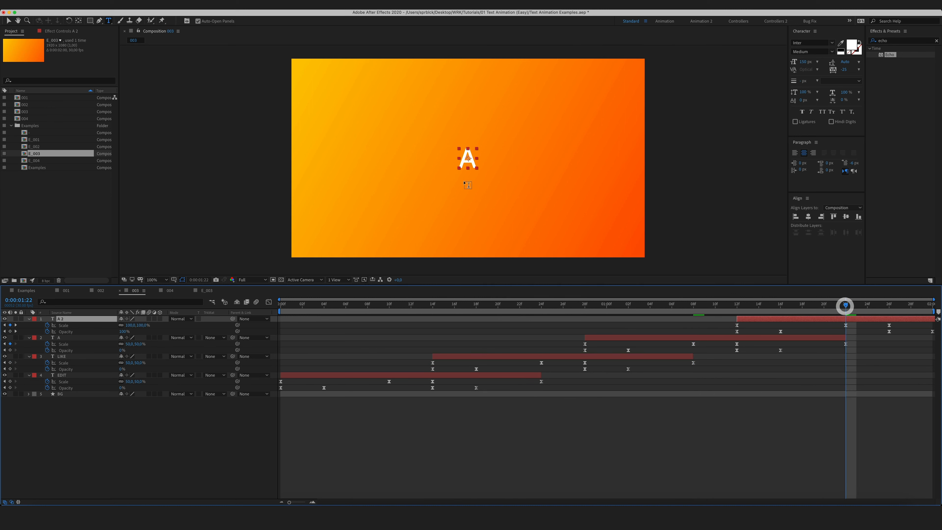
{"action": "left_click", "coordinate": [474, 167]}
{"action": "key", "text": "super+a"}
{"action": "type", "text": "Pr"}
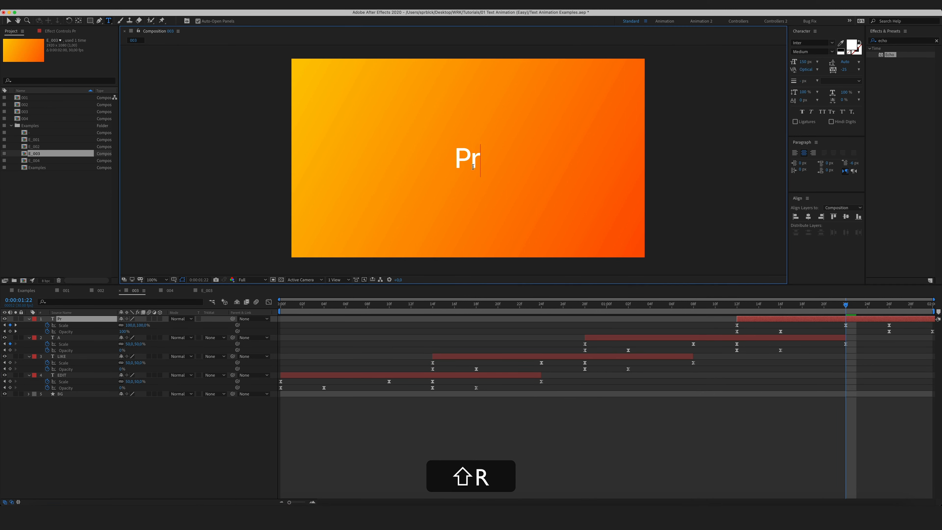
{"action": "type", "text": "RO"}
{"action": "key", "text": "KP_Enter"}
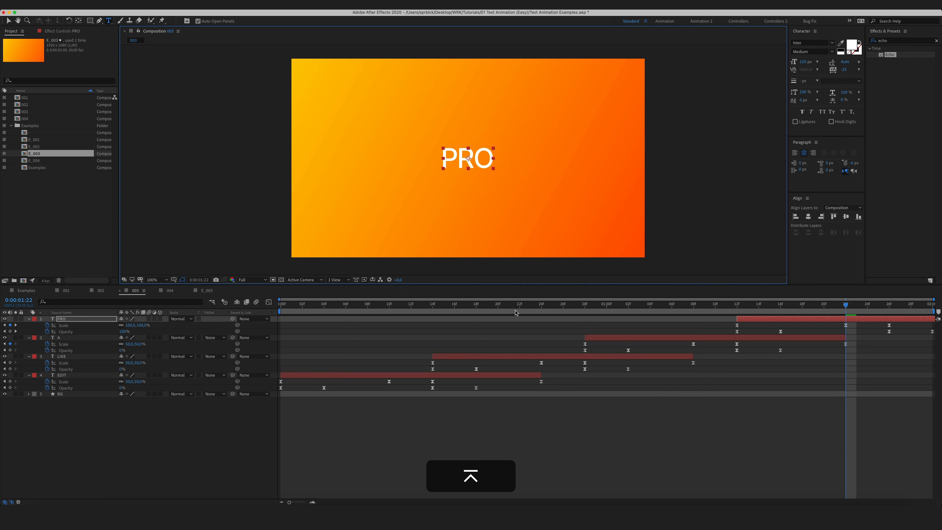
{"action": "left_click", "coordinate": [717, 429]}
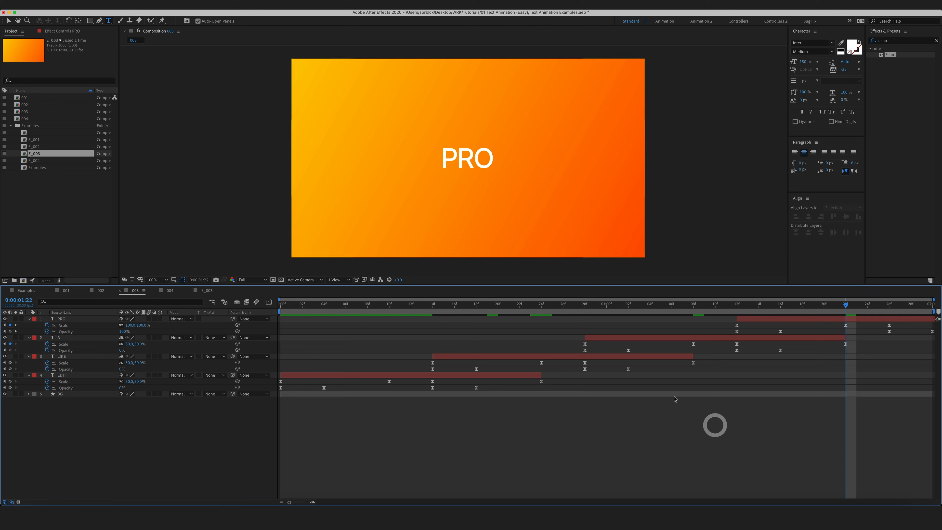
{"action": "key", "text": "KP_0"}
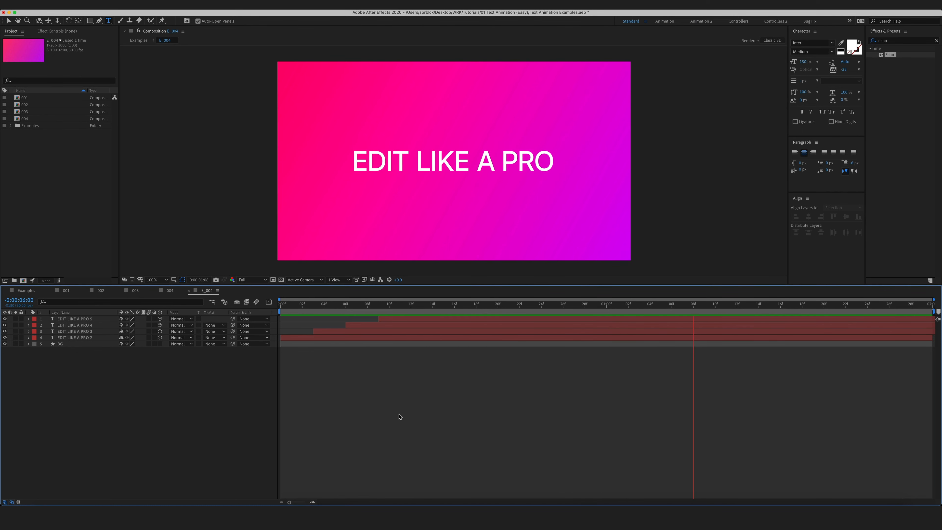
Scrub through the E_004 example animation and open composition 004.
{"action": "key", "text": "space"}
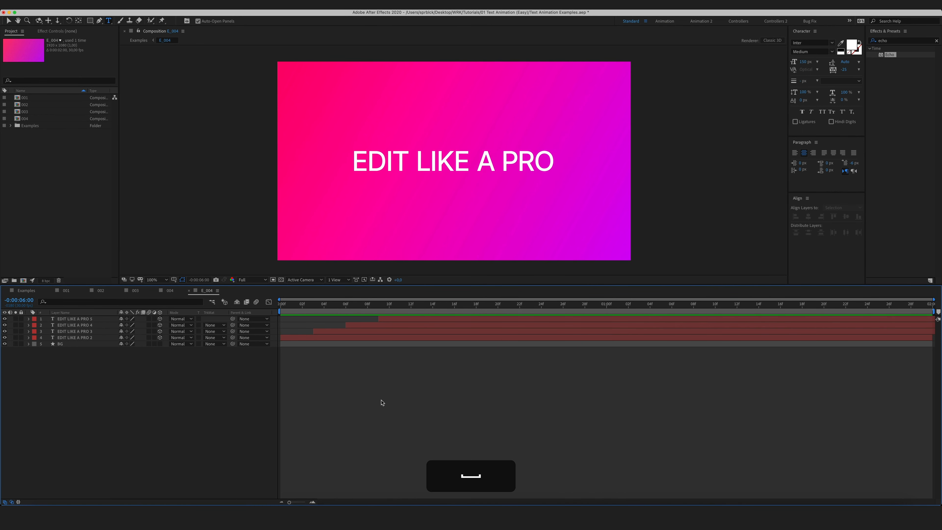
{"action": "left_click_drag", "start_coordinate": [288, 304], "coordinate": [614, 326]}
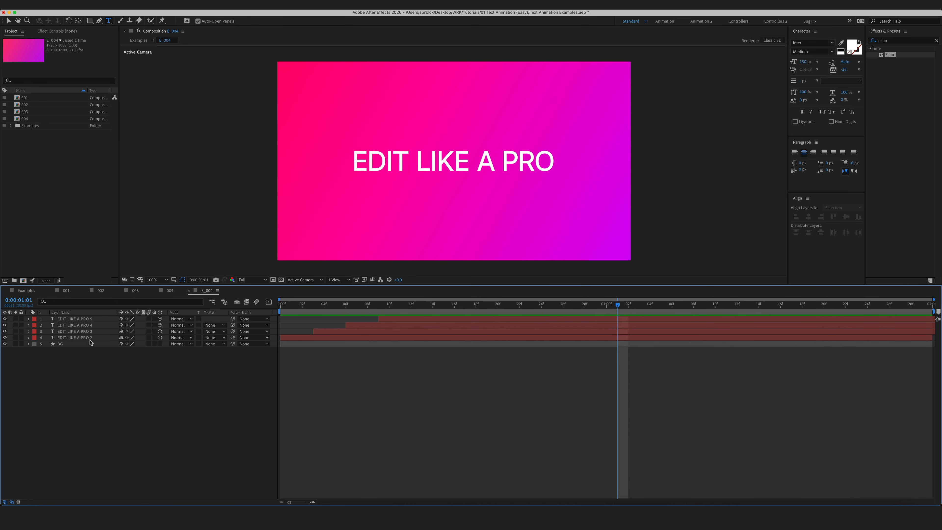
{"action": "left_click", "coordinate": [167, 292]}
Examine which word of the title each text layer in composition 004 holds.
{"action": "left_click", "coordinate": [67, 337]}
{"action": "left_click", "coordinate": [71, 330]}
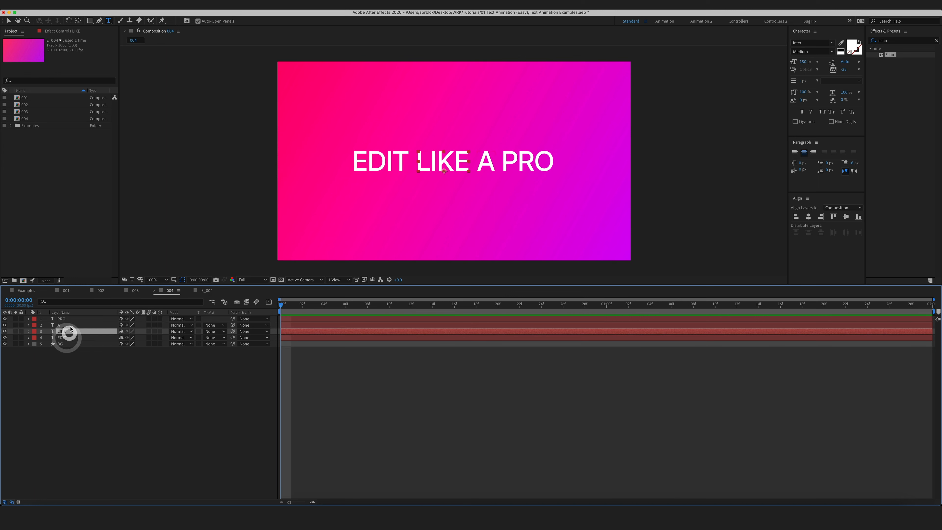
{"action": "left_click", "coordinate": [70, 325]}
{"action": "left_click", "coordinate": [72, 319]}
{"action": "left_click", "coordinate": [70, 338]}
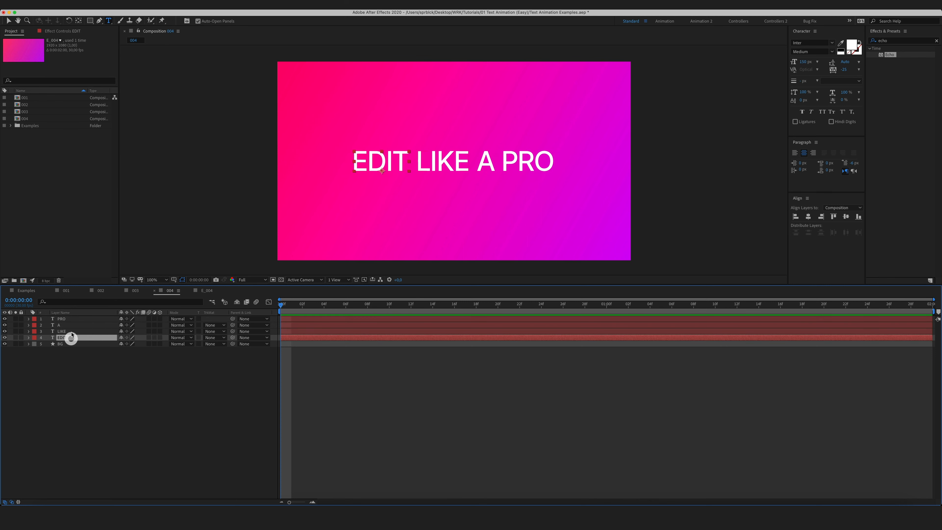
{"action": "left_click", "coordinate": [71, 331]}
{"action": "left_click", "coordinate": [70, 325]}
{"action": "left_click", "coordinate": [72, 318]}
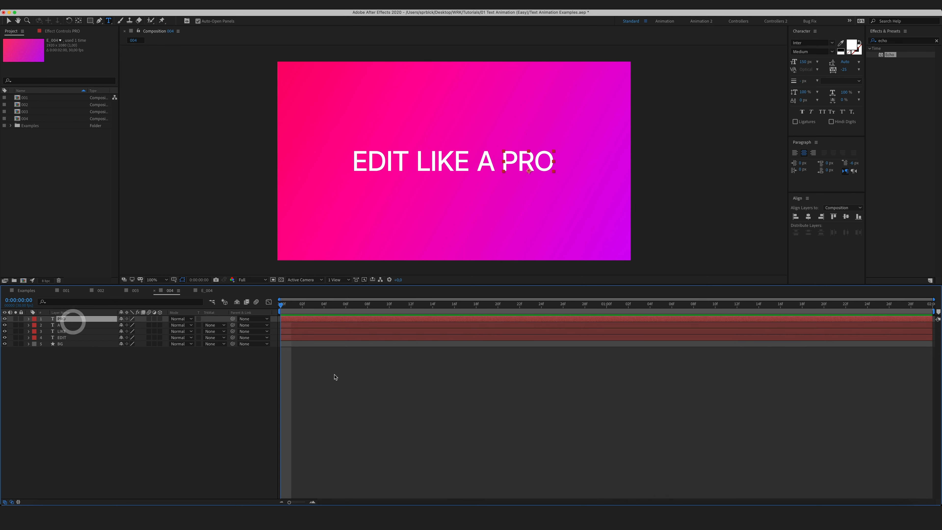
{"action": "left_click", "coordinate": [132, 383]}
Make the EDIT, LIKE, A and PRO layers 3D layers.
{"action": "left_click", "coordinate": [69, 337]}
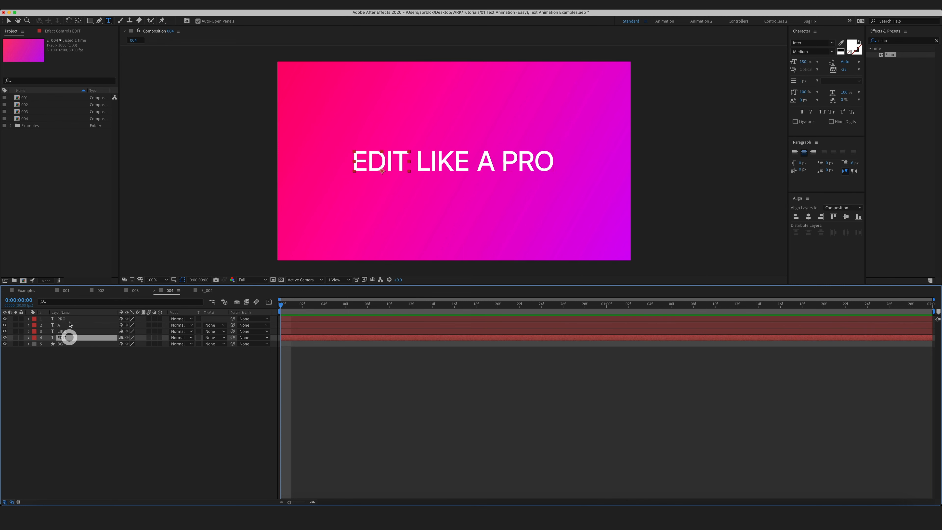
{"action": "left_click", "coordinate": [69, 318], "text": "shift"}
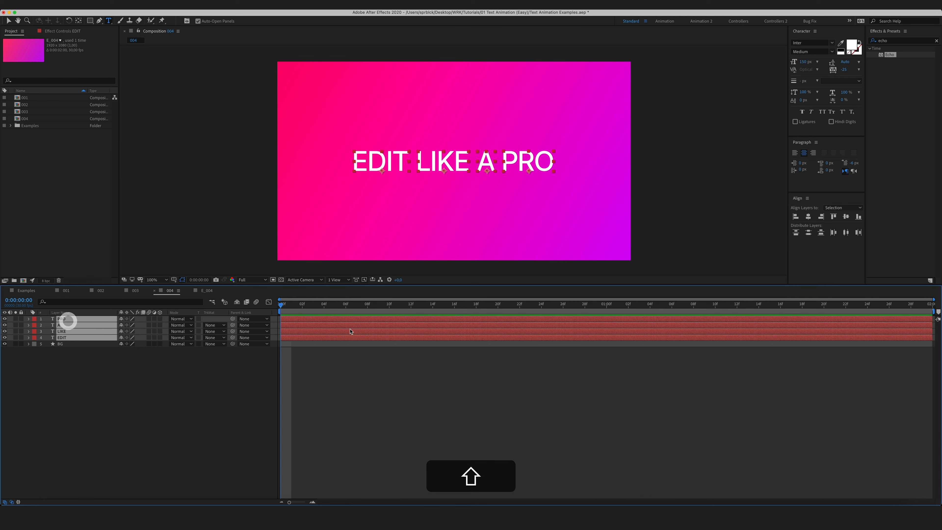
{"action": "left_click", "coordinate": [160, 319]}
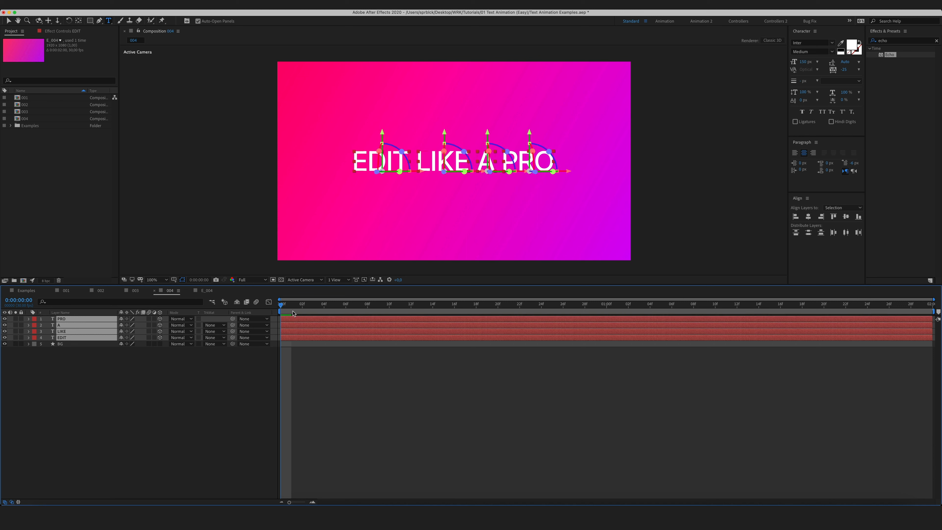
Add Position, Y Rotation and Opacity keyframes to the EDIT, LIKE, A and PRO layers at 0:00:01:00.
{"action": "left_click_drag", "start_coordinate": [293, 308], "coordinate": [606, 319]}
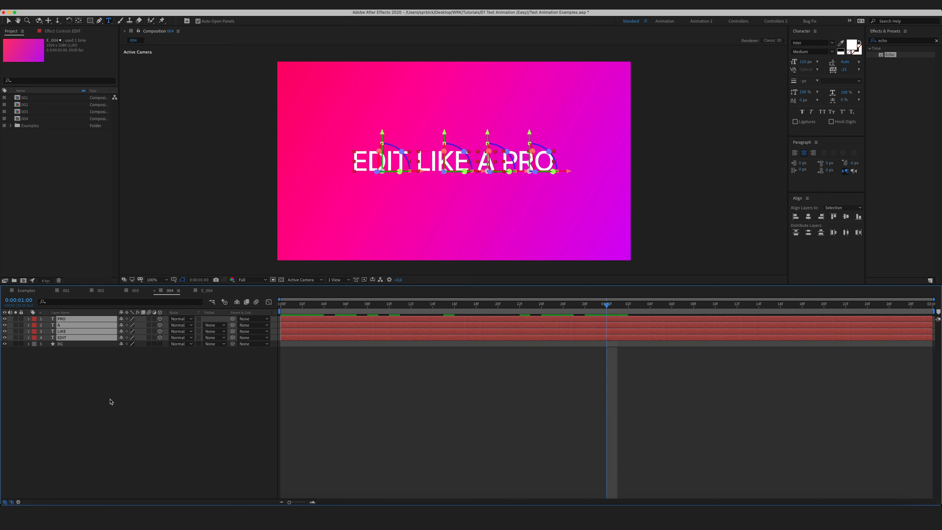
{"action": "key", "text": "p"}
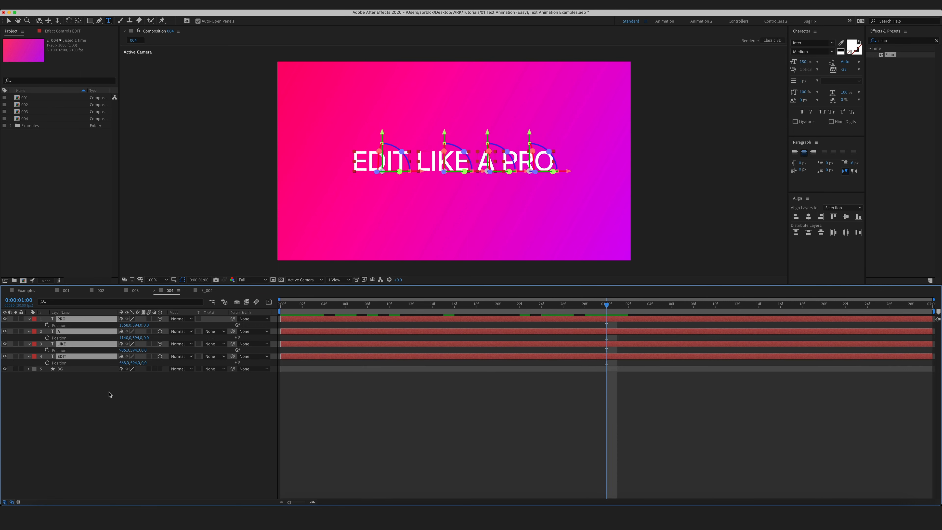
{"action": "key", "text": "shift"}
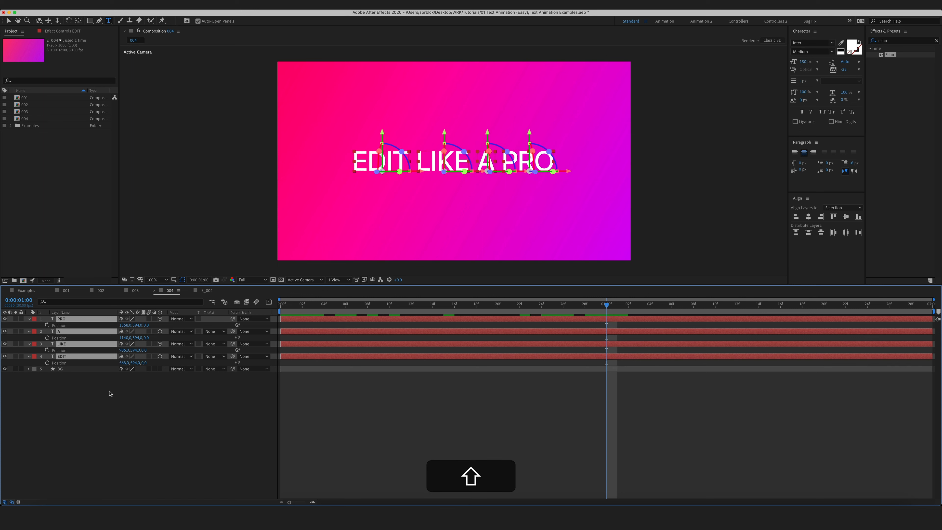
{"action": "key", "text": "shift+r"}
{"action": "key", "text": "shift+t"}
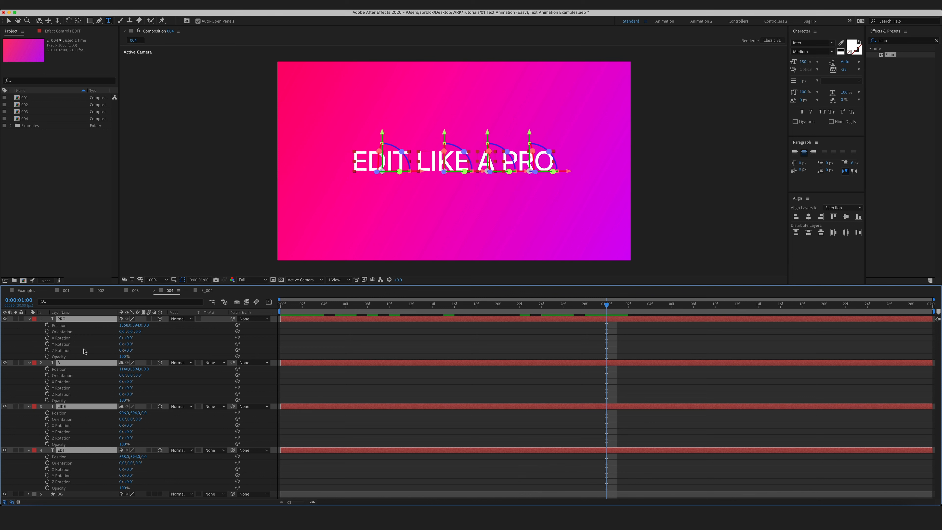
{"action": "left_click", "coordinate": [48, 325]}
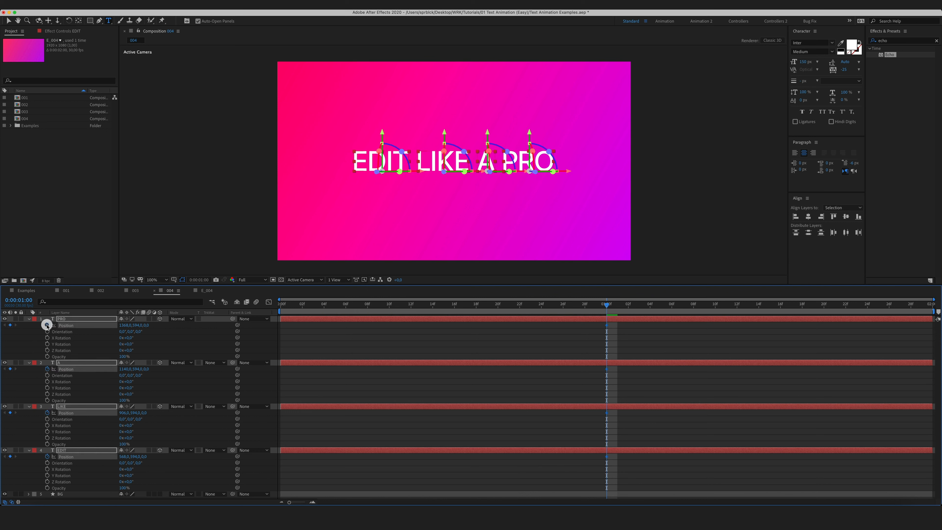
{"action": "left_click", "coordinate": [47, 344]}
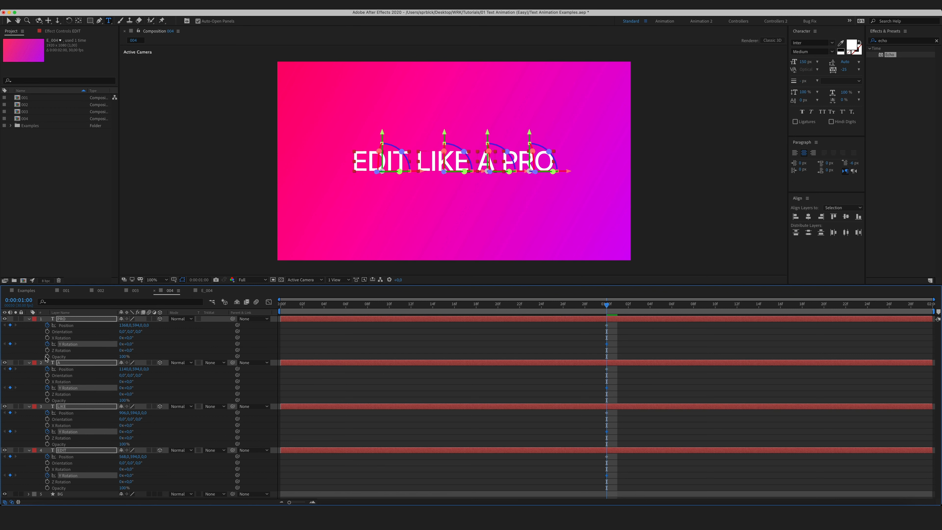
{"action": "left_click", "coordinate": [46, 356]}
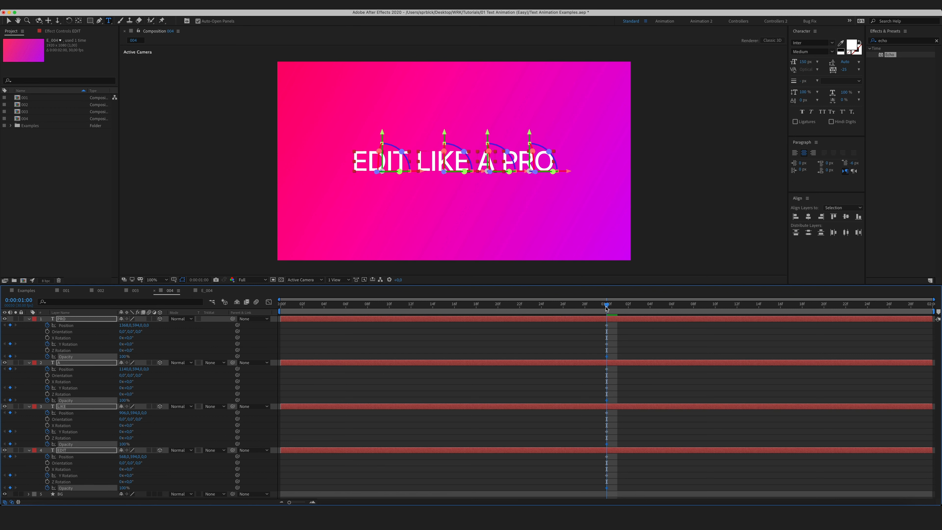
At 0:00:00:00, set the four text layers' Z position to -201, Y Rotation to 60° and Opacity to 0%.
{"action": "left_click_drag", "start_coordinate": [606, 307], "coordinate": [260, 338]}
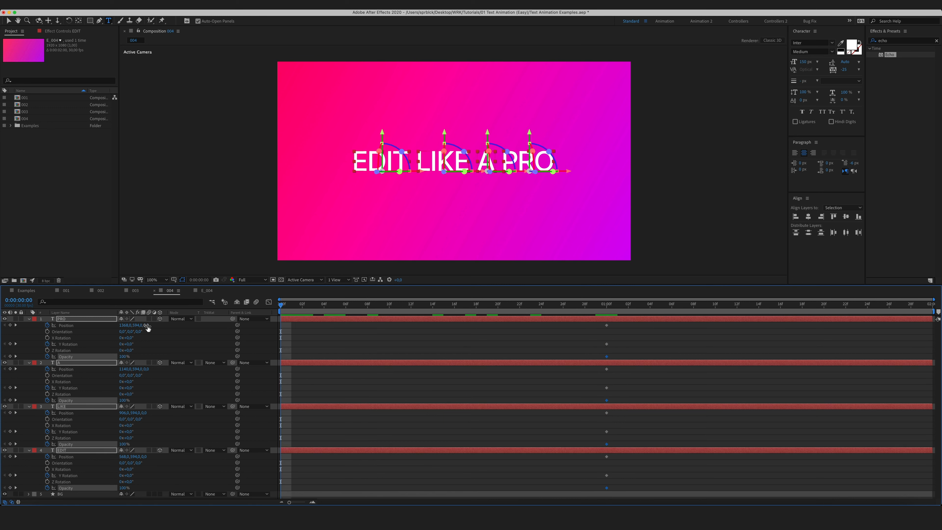
{"action": "left_click_drag", "start_coordinate": [148, 327], "coordinate": [95, 348]}
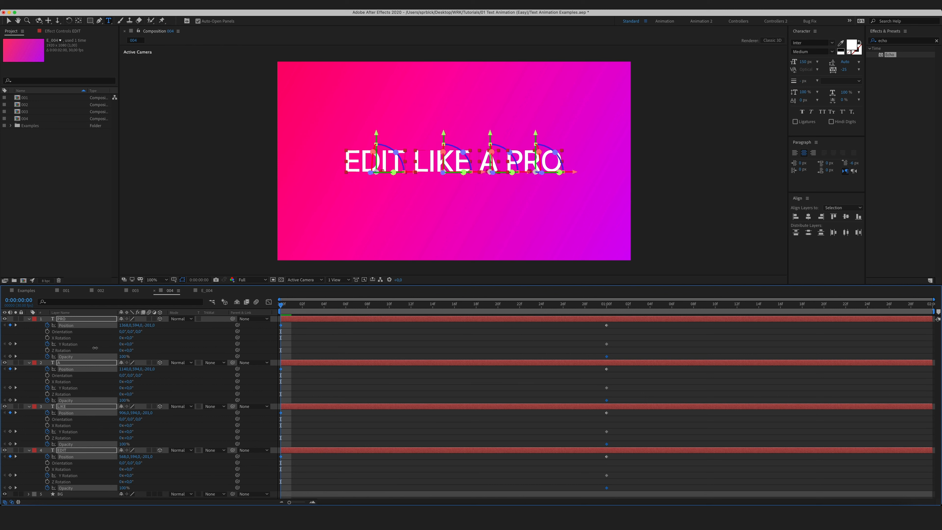
{"action": "left_click_drag", "start_coordinate": [95, 347], "coordinate": [150, 343]}
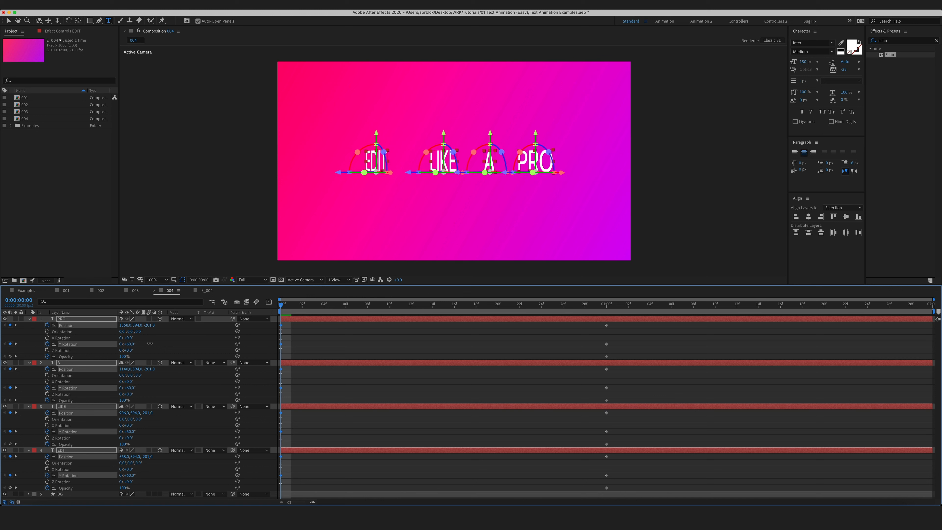
{"action": "left_click_drag", "start_coordinate": [122, 357], "coordinate": [58, 356]}
{"action": "left_click", "coordinate": [29, 356]}
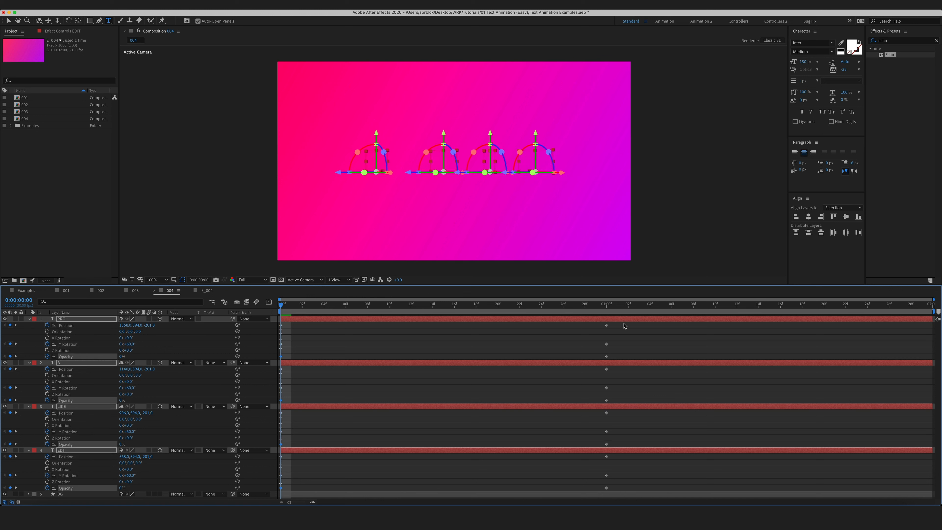
Apply Easy Ease to all Position, Y Rotation and Opacity keyframes of the four text layers.
{"action": "left_click", "coordinate": [624, 324]}
{"action": "left_click_drag", "start_coordinate": [624, 325], "coordinate": [251, 490]}
{"action": "right_click", "coordinate": [280, 325]}
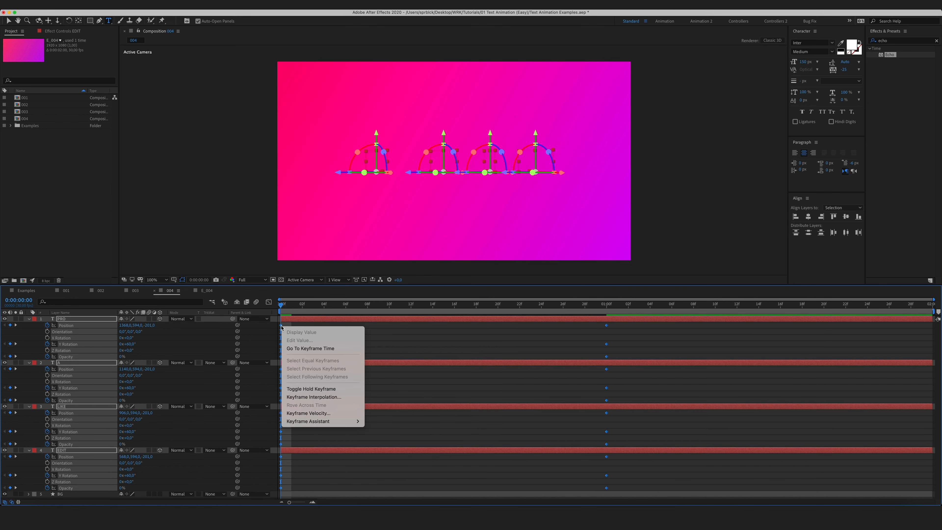
{"action": "mouse_move", "coordinate": [322, 422]}
{"action": "left_click", "coordinate": [394, 445]}
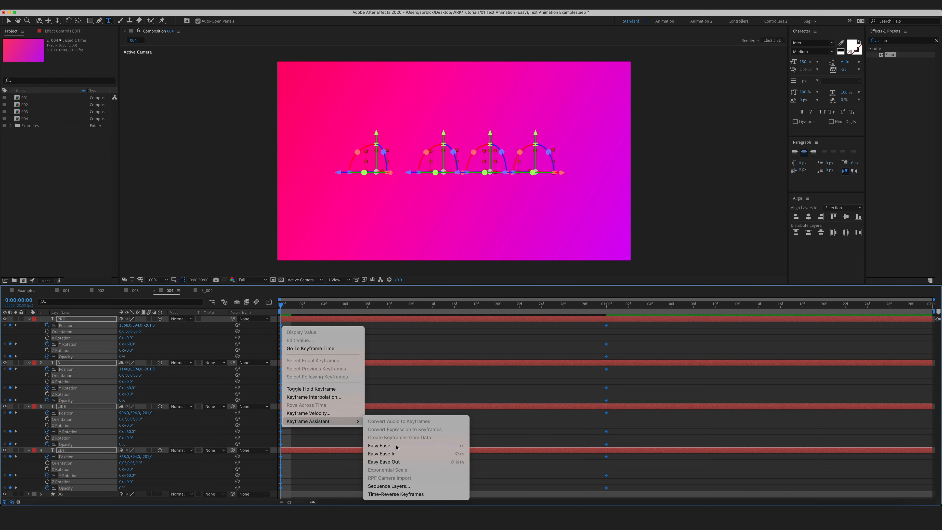
Reshape the keyframes' speed curves to peak early, around frame 6, with a long ease into the end, and return to the collapsed layer view.
{"action": "left_click", "coordinate": [268, 302]}
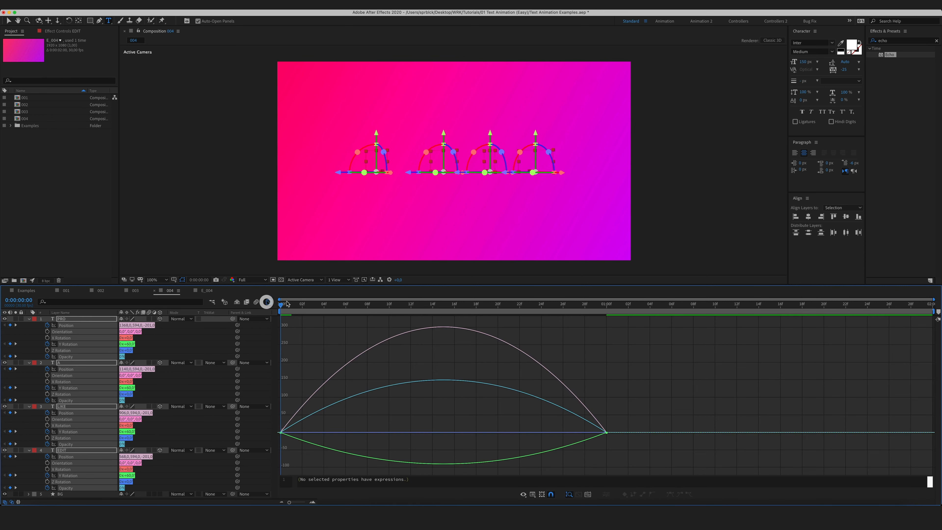
{"action": "left_click_drag", "start_coordinate": [678, 393], "coordinate": [398, 436]}
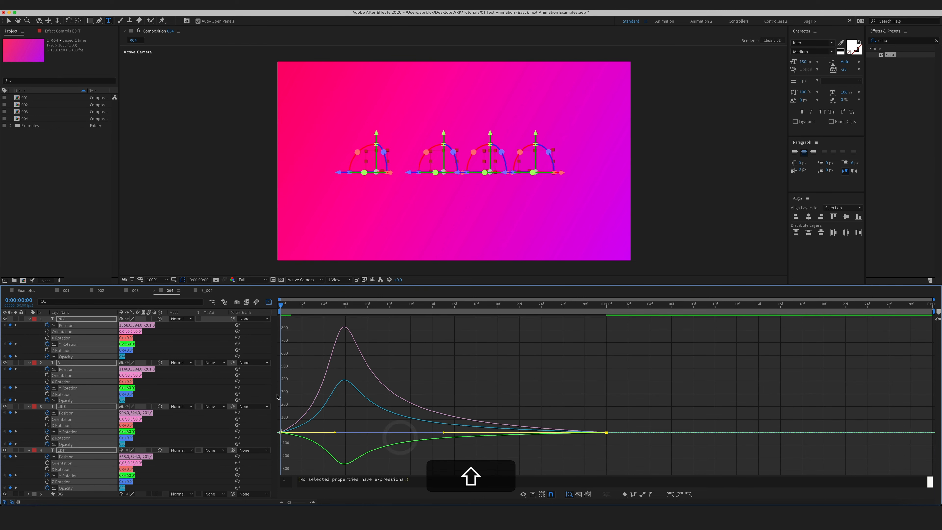
{"action": "left_click", "coordinate": [29, 407]}
{"action": "left_click", "coordinate": [167, 434]}
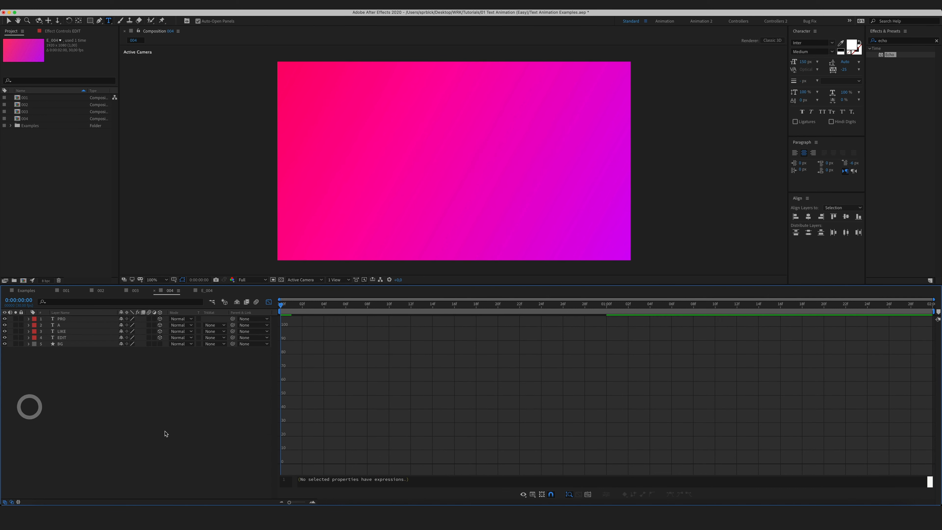
{"action": "left_click", "coordinate": [269, 301]}
{"action": "left_click", "coordinate": [357, 424]}
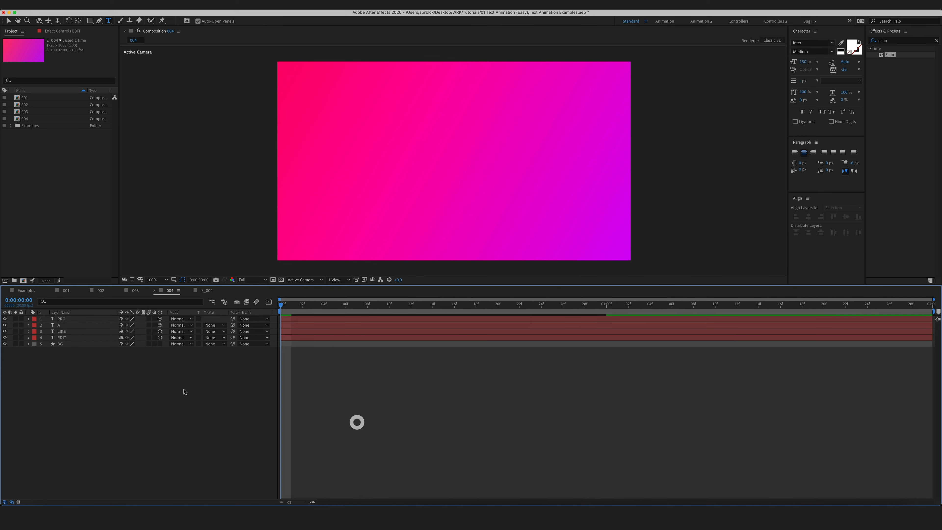
Stagger the layers three frames apart, starting LIKE at frame 3, A at frame 6 and PRO at frame 9, and preview from the beginning.
{"action": "left_click", "coordinate": [190, 389]}
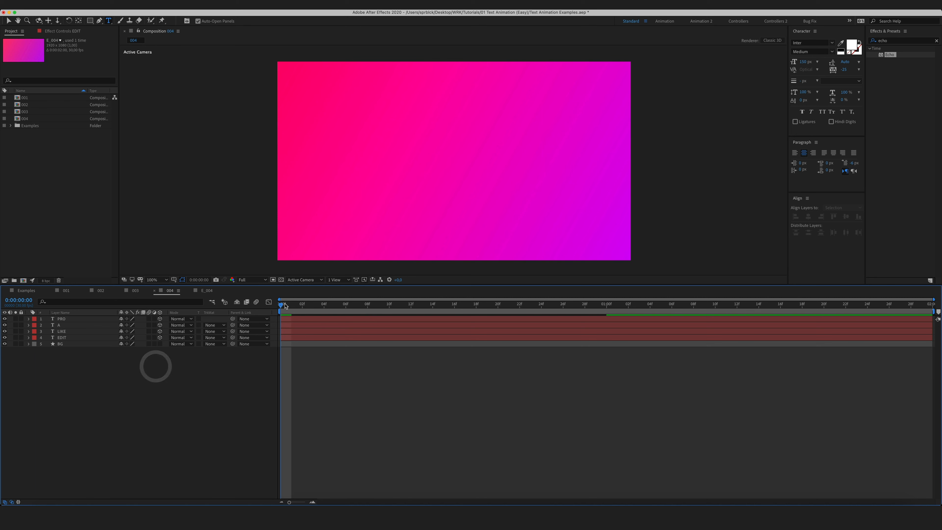
{"action": "left_click_drag", "start_coordinate": [285, 304], "coordinate": [310, 308]}
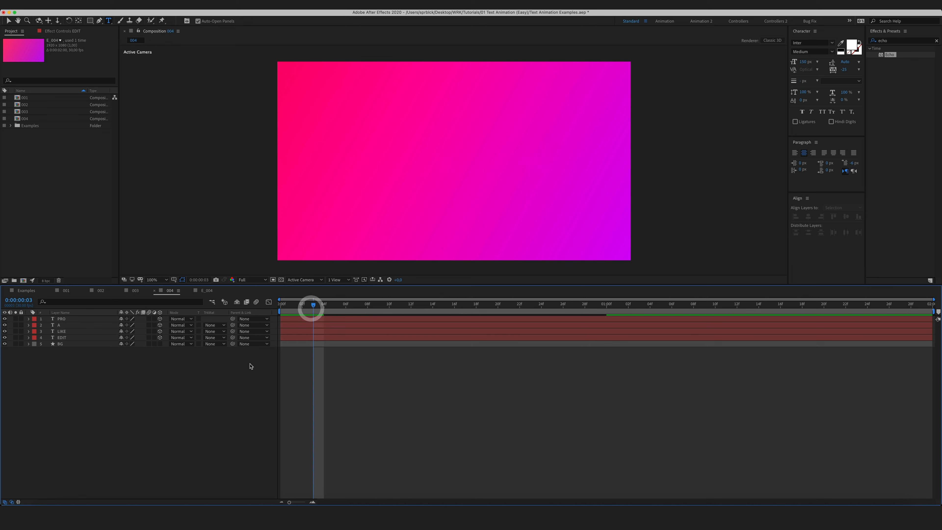
{"action": "left_click", "coordinate": [322, 331]}
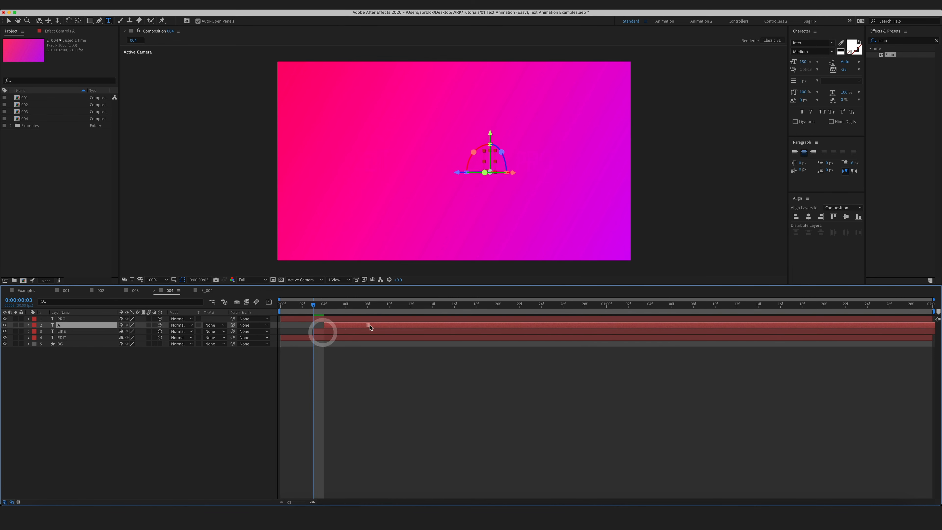
{"action": "left_click", "coordinate": [389, 325]}
{"action": "left_click_drag", "start_coordinate": [305, 318], "coordinate": [390, 319]}
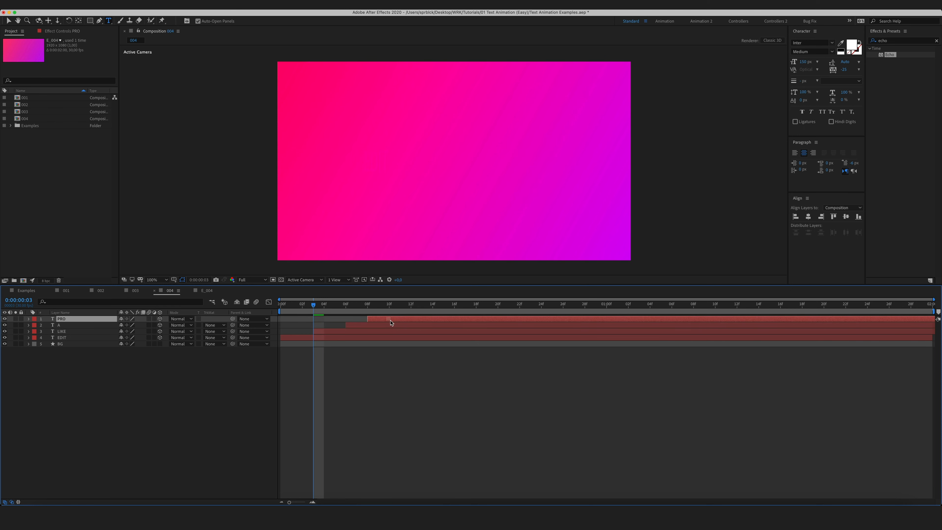
{"action": "left_click", "coordinate": [431, 398]}
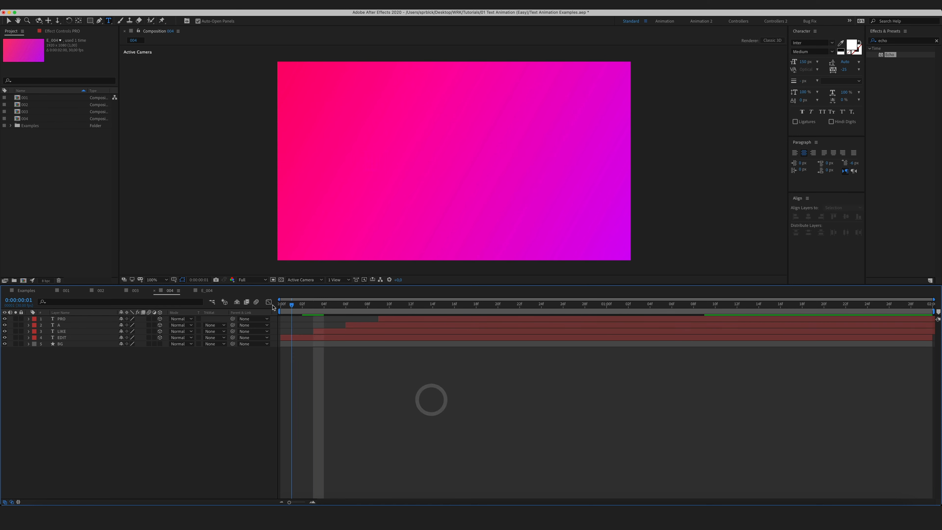
{"action": "key", "text": "Home"}
{"action": "key", "text": "0"}
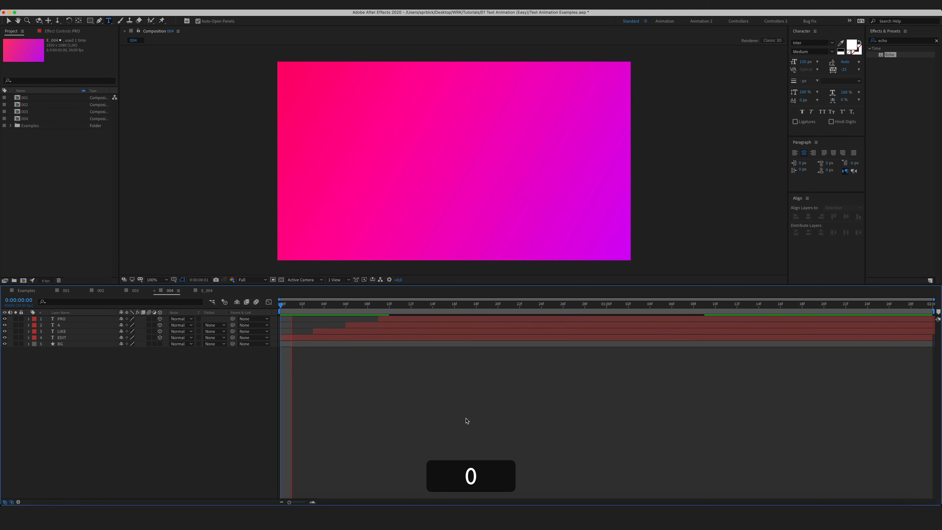